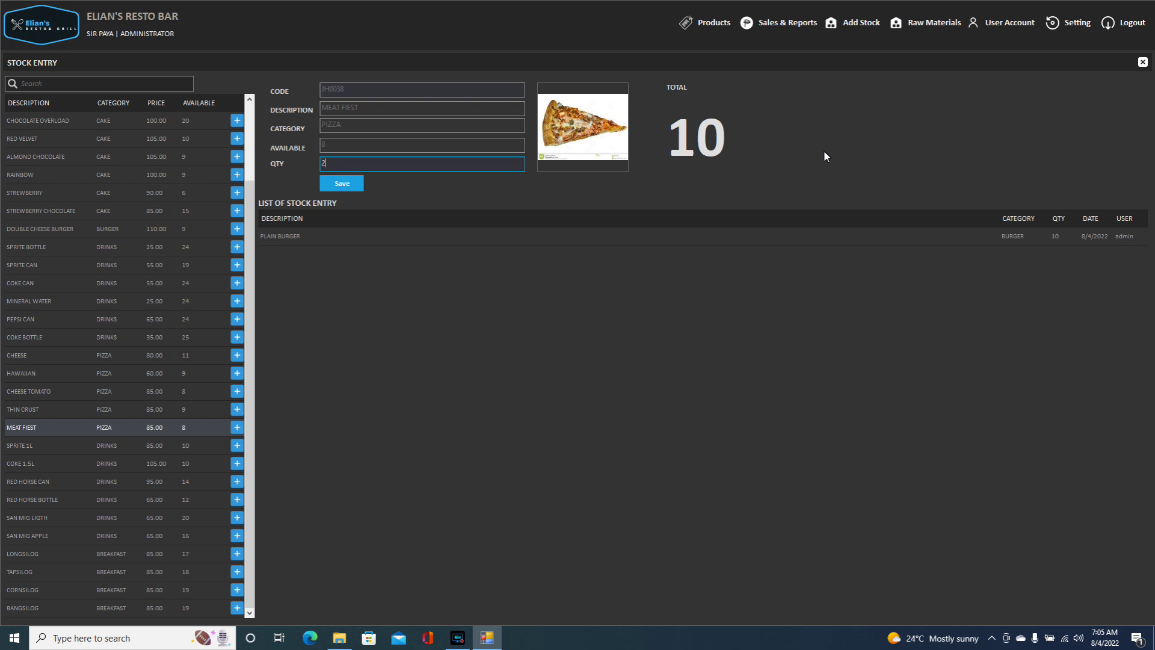
Save the stock entry of 2 for the MEAT FIEST pizza and close the stock entry form.
{"action": "left_click", "coordinate": [341, 184]}
{"action": "left_click", "coordinate": [578, 362]}
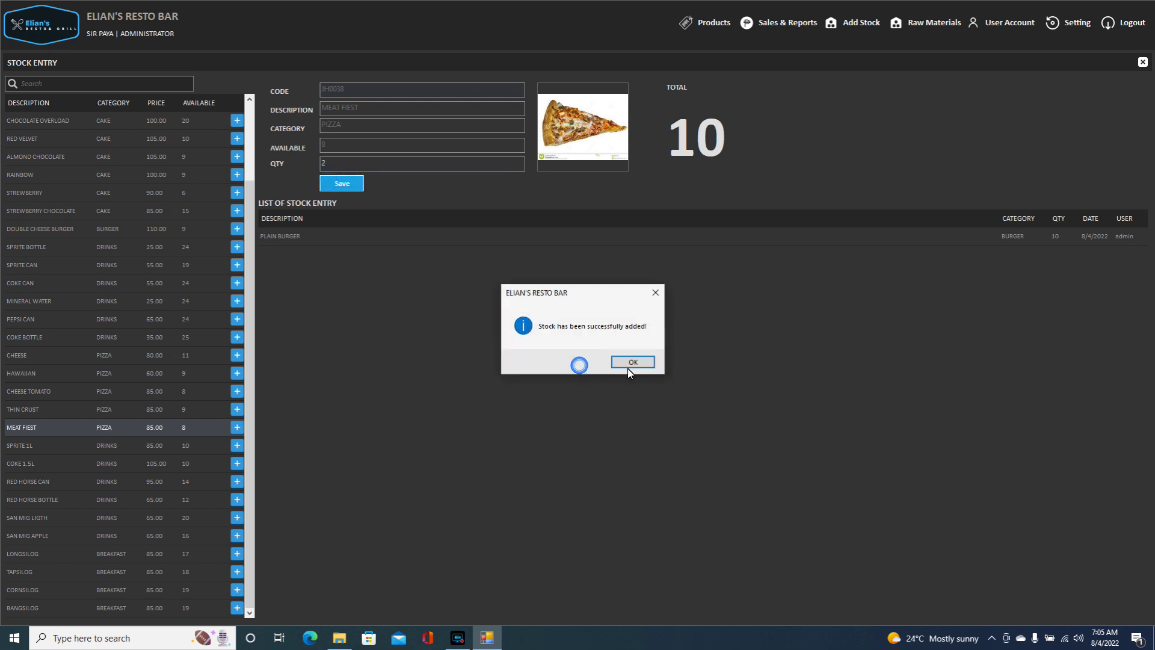
{"action": "left_click", "coordinate": [633, 362]}
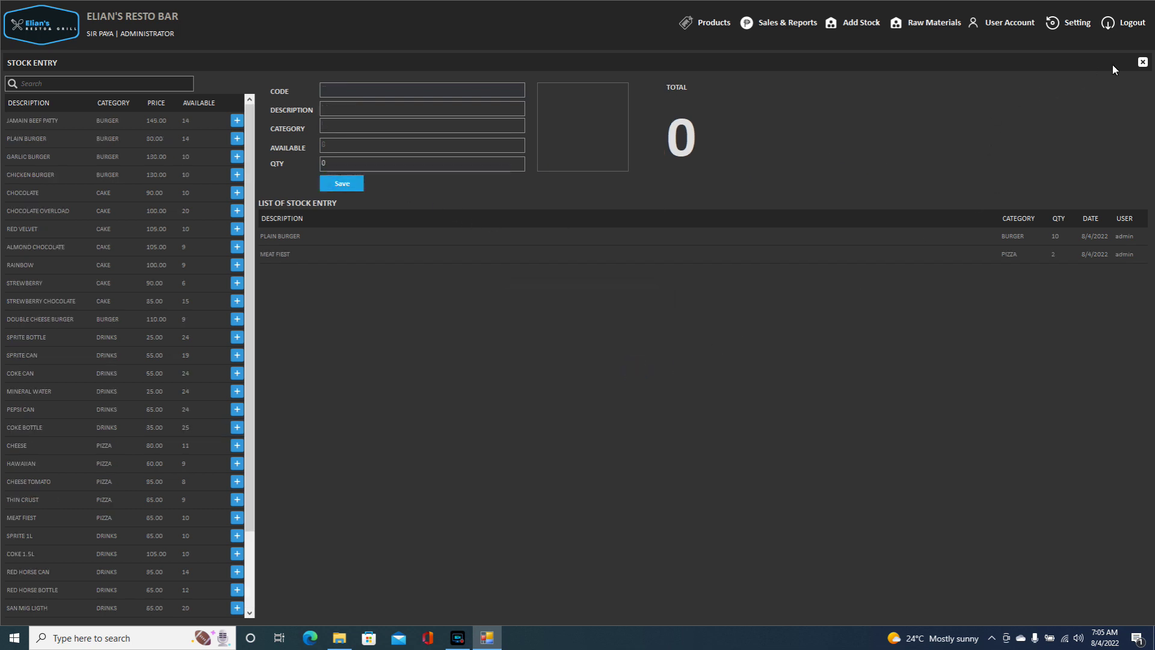
{"action": "left_click", "coordinate": [1142, 62]}
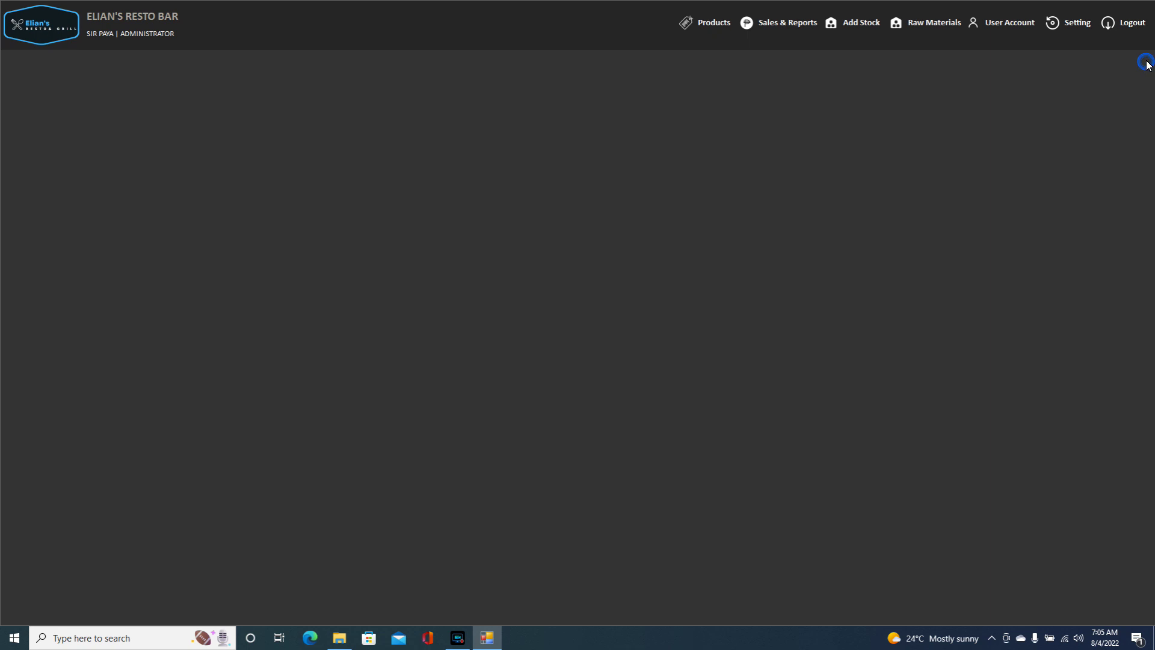
Open the sales report in the sales records and filter it from 8/3/2022 to 8/3/2022.
{"action": "left_click", "coordinate": [790, 25]}
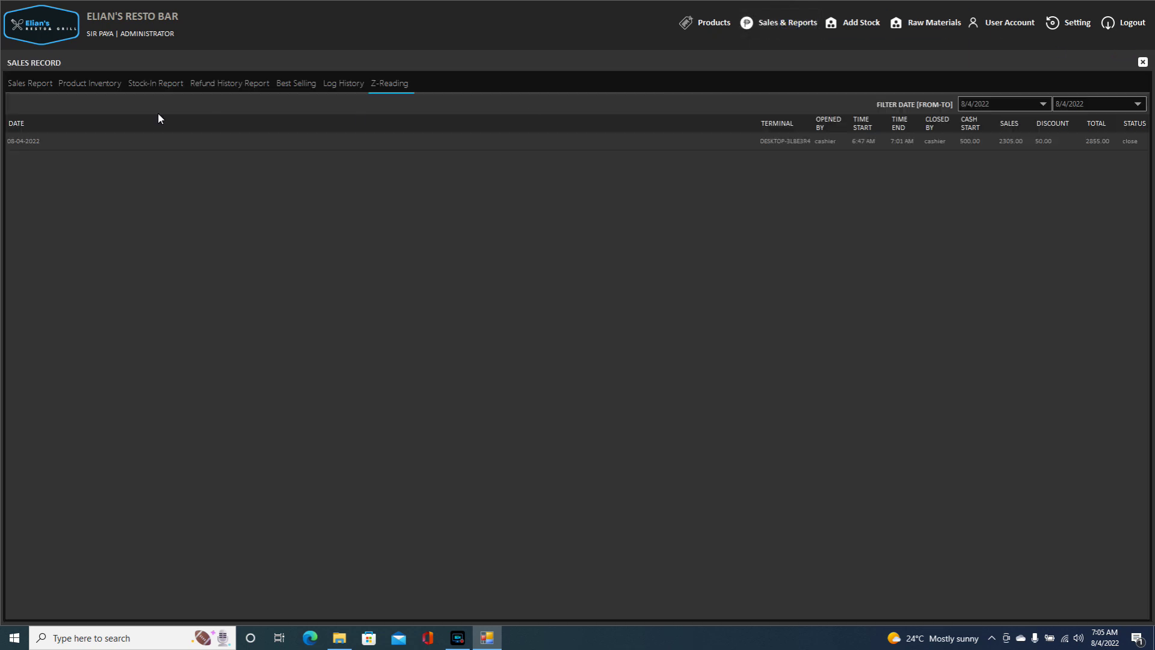
{"action": "left_click", "coordinate": [31, 83]}
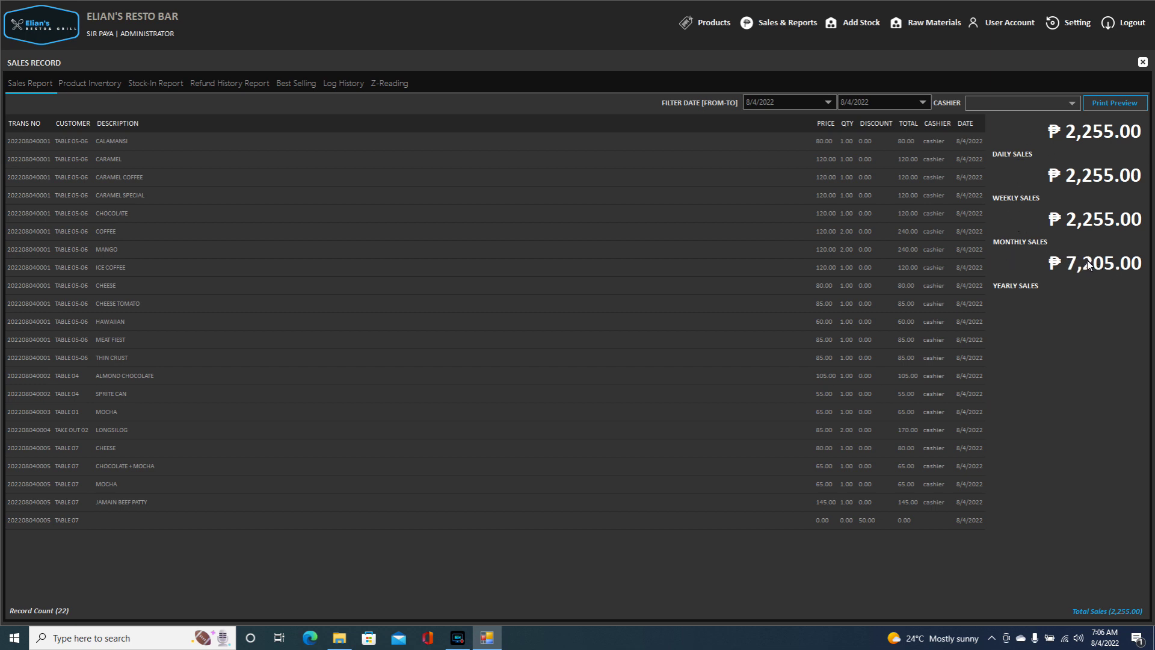
{"action": "left_click", "coordinate": [826, 102]}
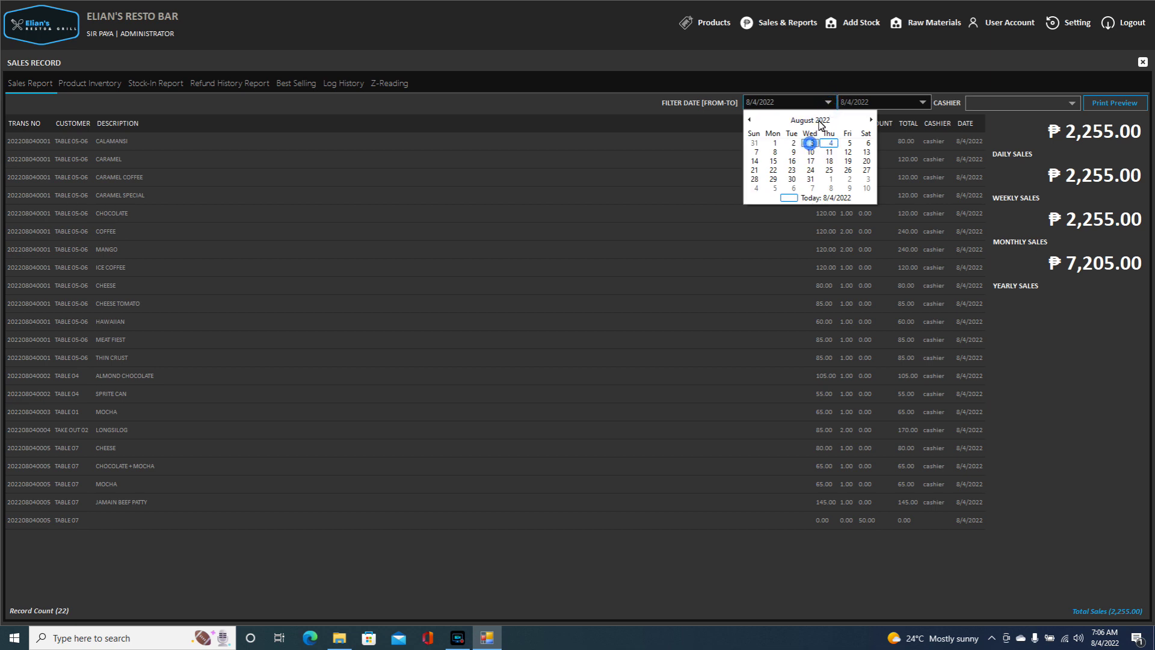
{"action": "left_click", "coordinate": [808, 143]}
{"action": "left_click", "coordinate": [923, 102]}
{"action": "left_click", "coordinate": [905, 144]}
Set both the end and start dates of the sales report filter to 8/4/2022.
{"action": "left_click", "coordinate": [921, 103]}
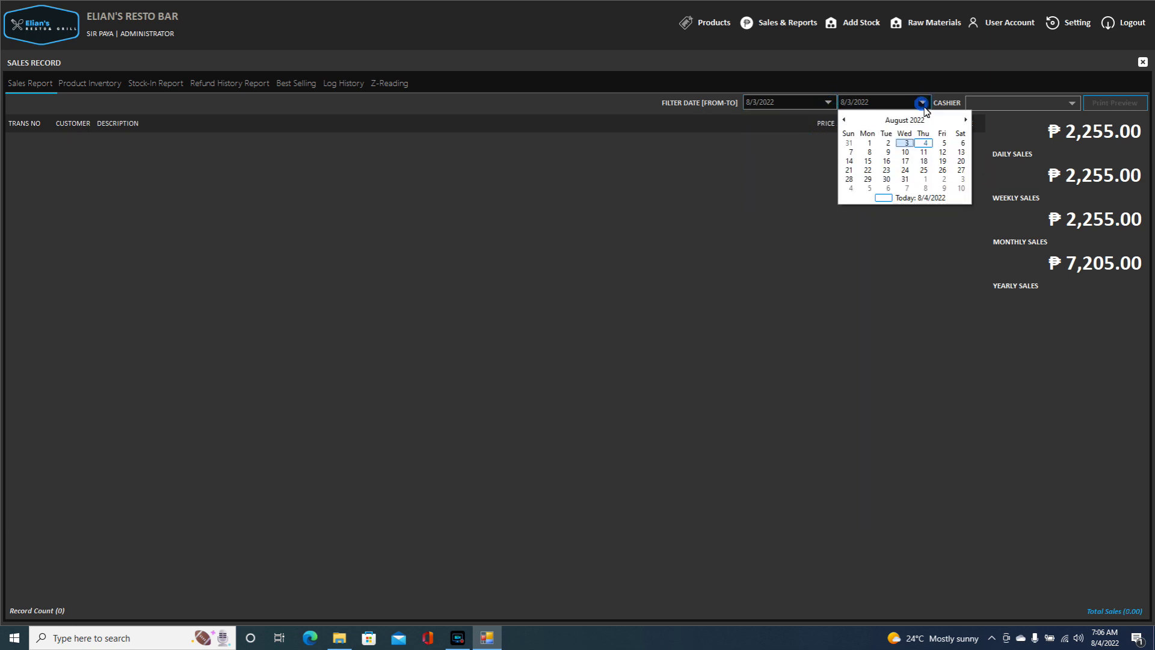
{"action": "left_click", "coordinate": [918, 144]}
{"action": "left_click", "coordinate": [829, 102]}
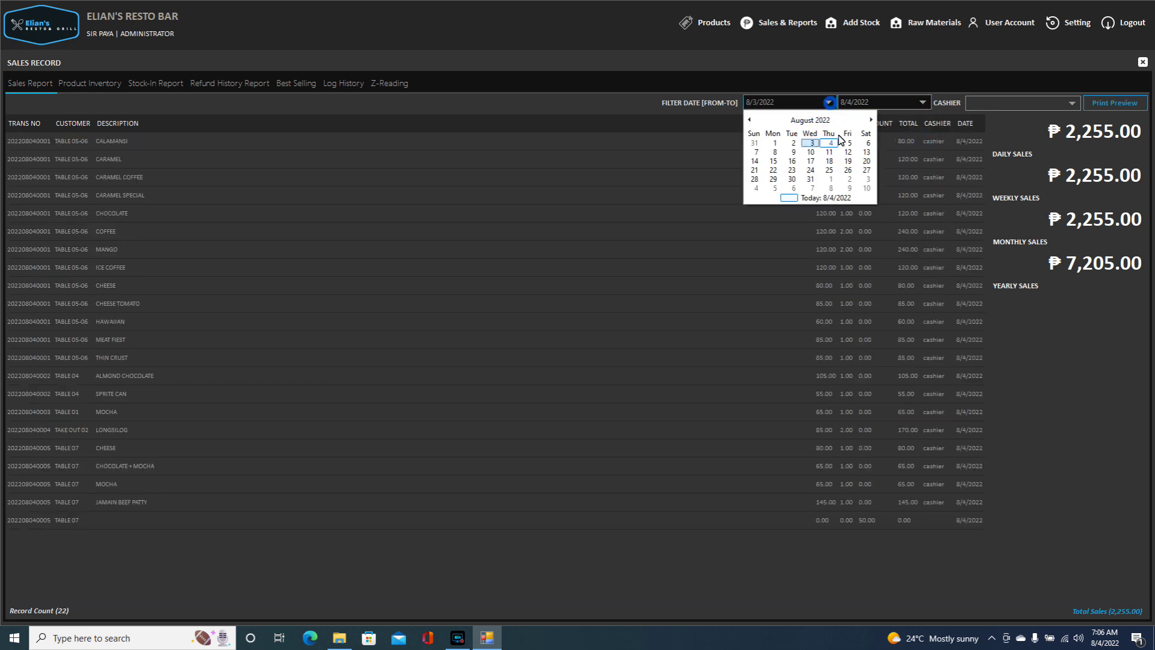
{"action": "left_click", "coordinate": [833, 141]}
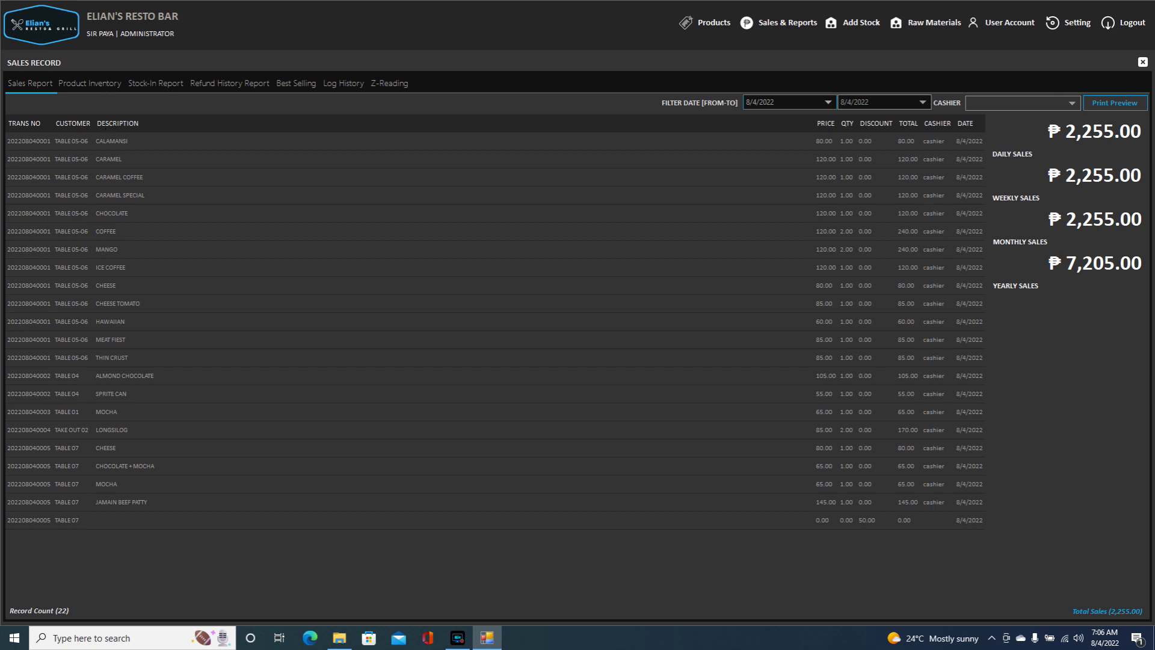
Set the sales report's cashier filter to All Cashier, view its print preview and close the preview.
{"action": "left_click", "coordinate": [1072, 103]}
{"action": "left_click", "coordinate": [1055, 114]}
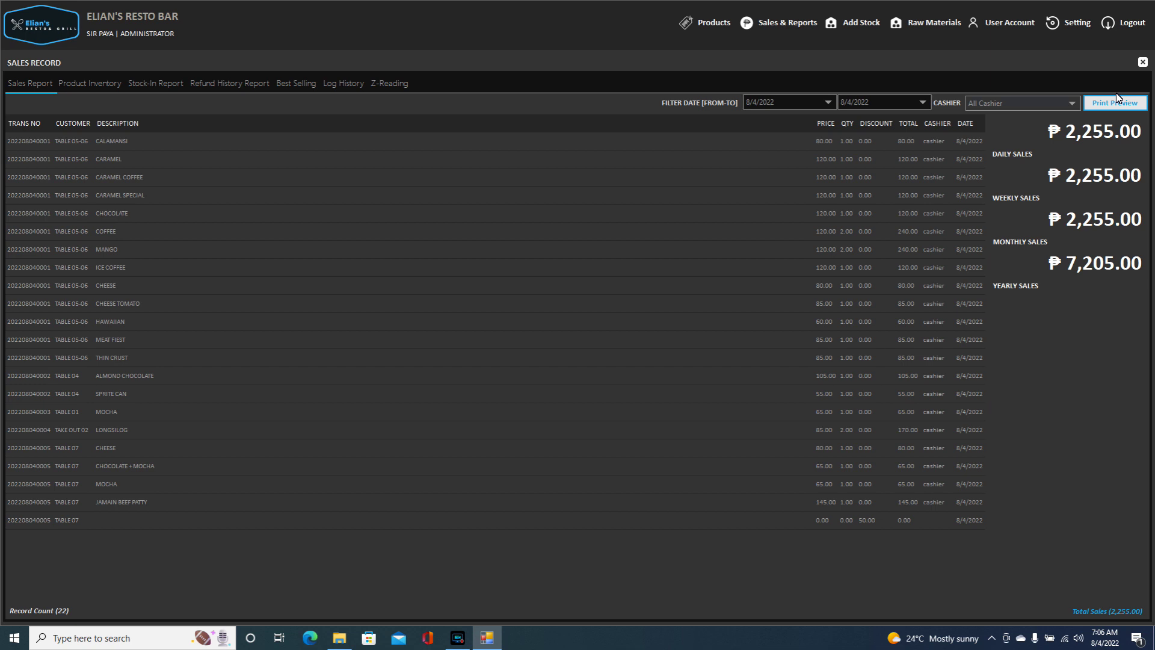
{"action": "left_click", "coordinate": [1117, 100]}
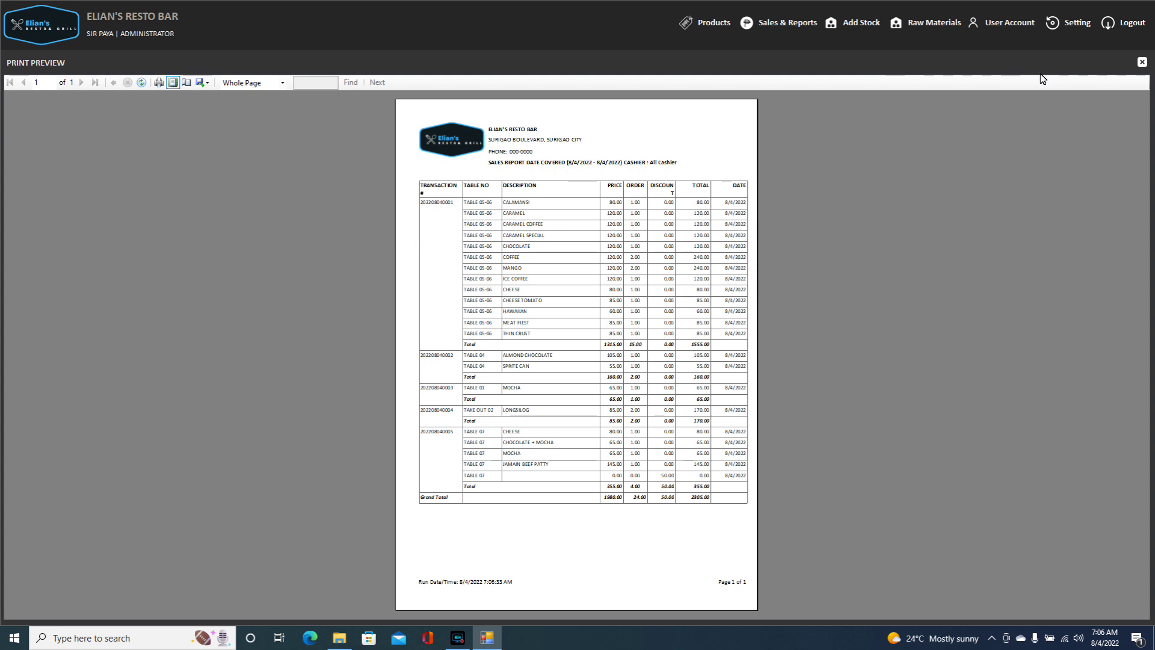
{"action": "left_click", "coordinate": [1142, 62]}
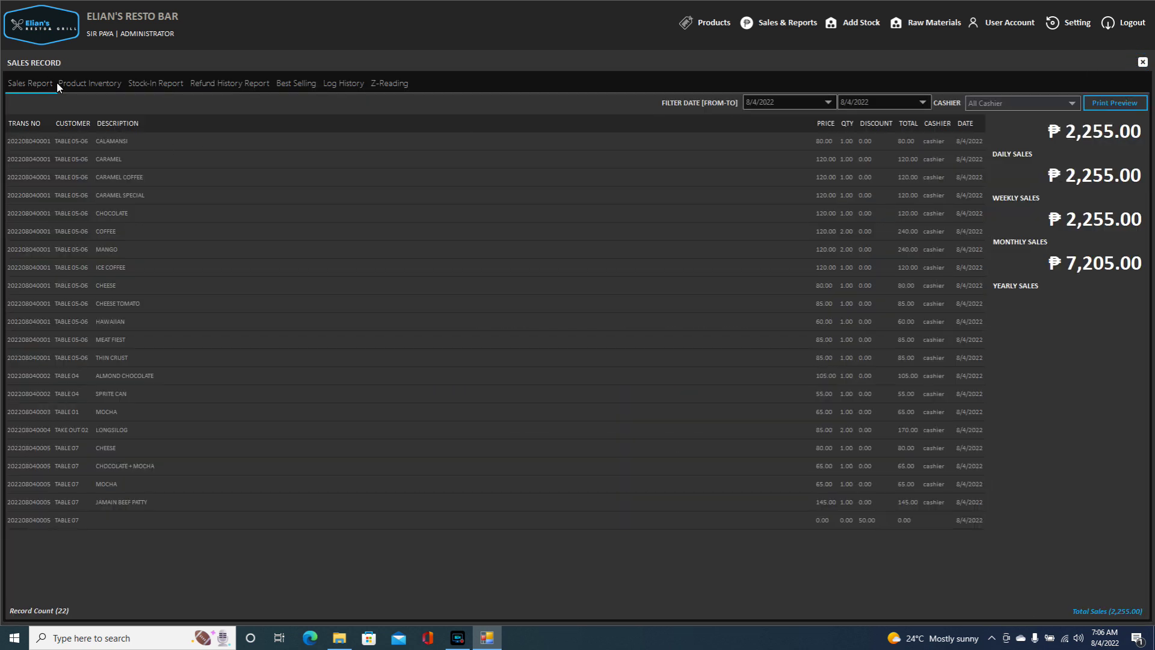
Open the product inventory report's print preview and set the zoom to 100%.
{"action": "left_click", "coordinate": [60, 85]}
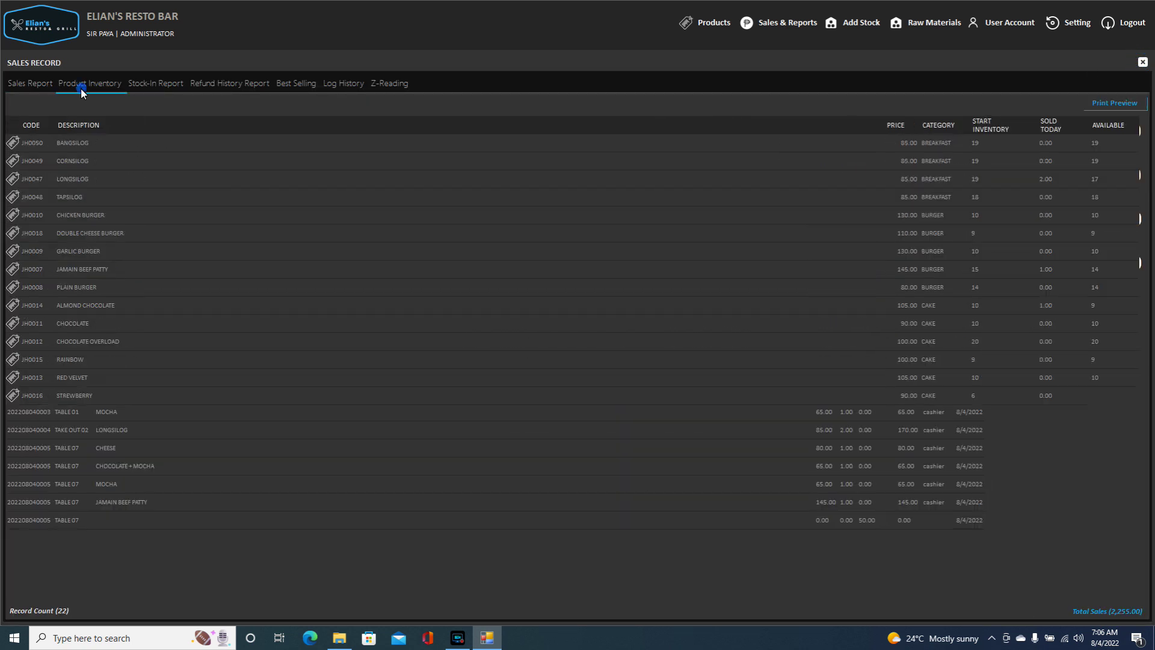
{"action": "left_click", "coordinate": [1111, 106]}
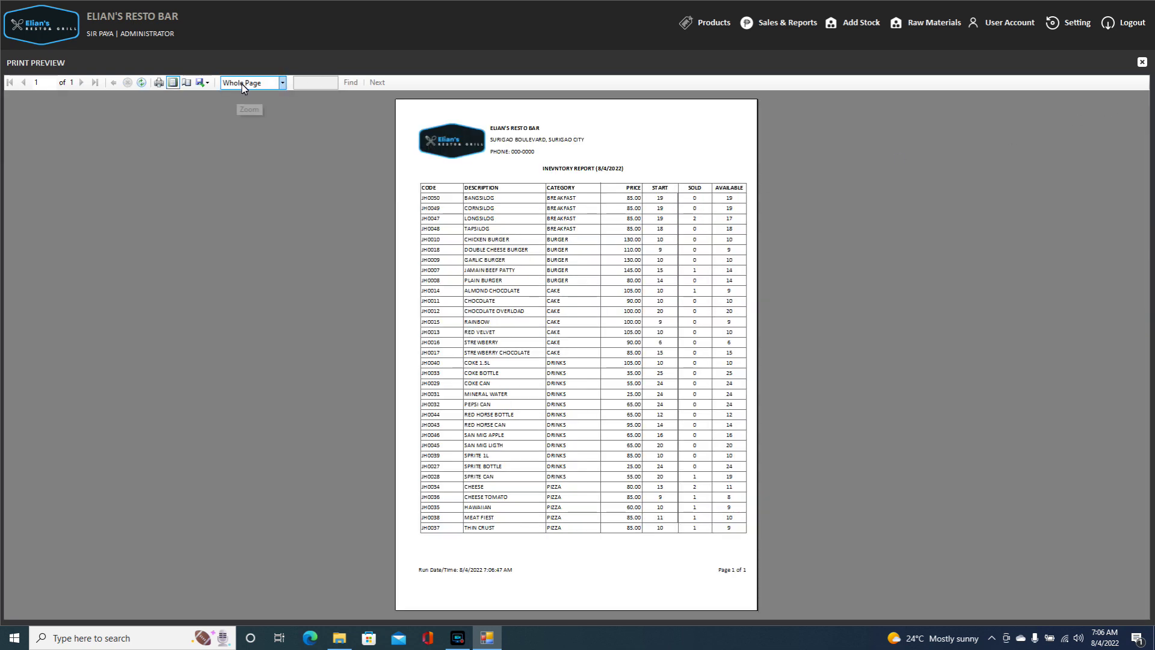
{"action": "left_click", "coordinate": [281, 83]}
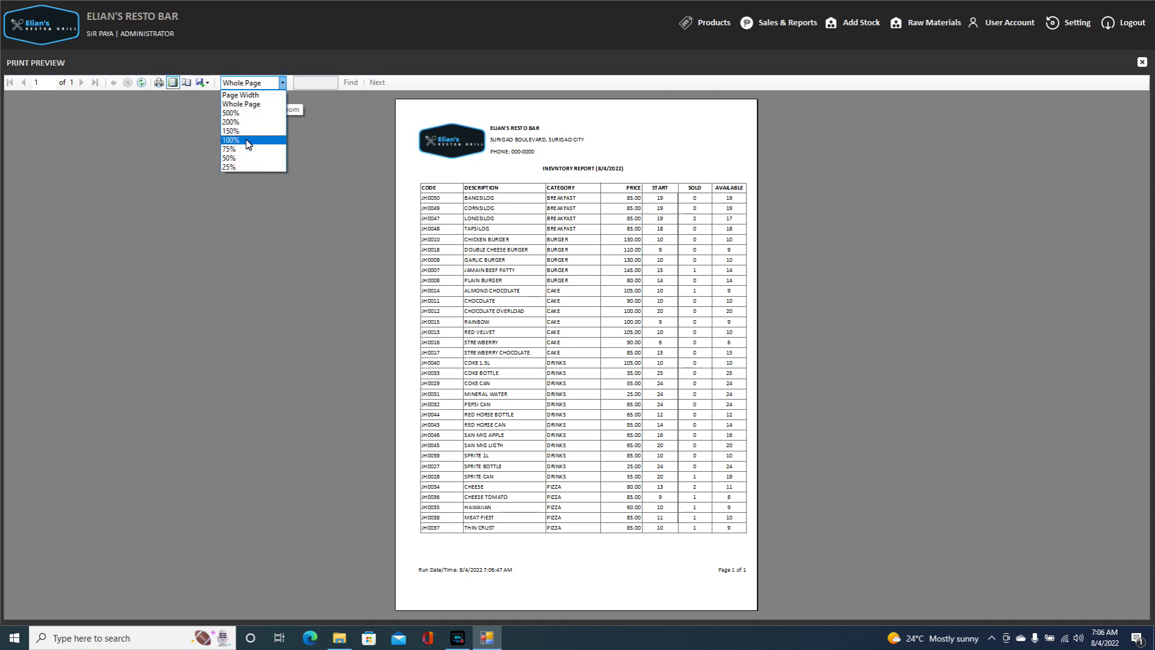
{"action": "left_click", "coordinate": [247, 141]}
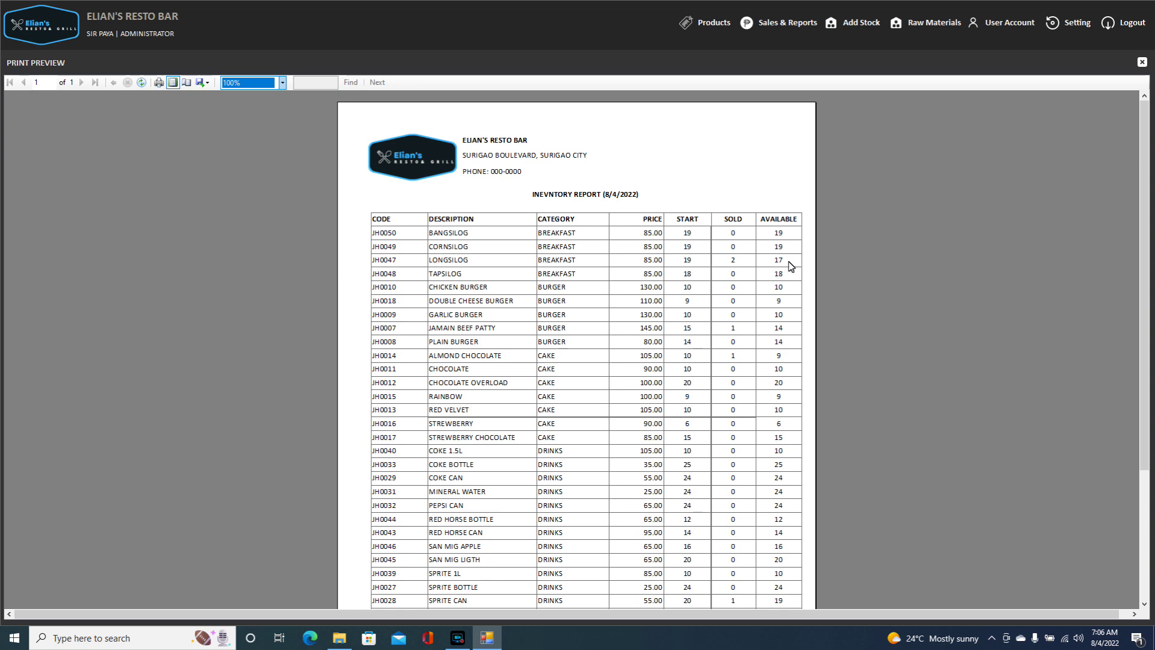
Examine the start, sold and available quantities throughout the inventory report, then close the print preview.
{"action": "scroll", "coordinate": [798, 368], "scroll_direction": "down", "scroll_amount": 3}
{"action": "scroll", "coordinate": [768, 392], "scroll_direction": "down", "scroll_amount": 2}
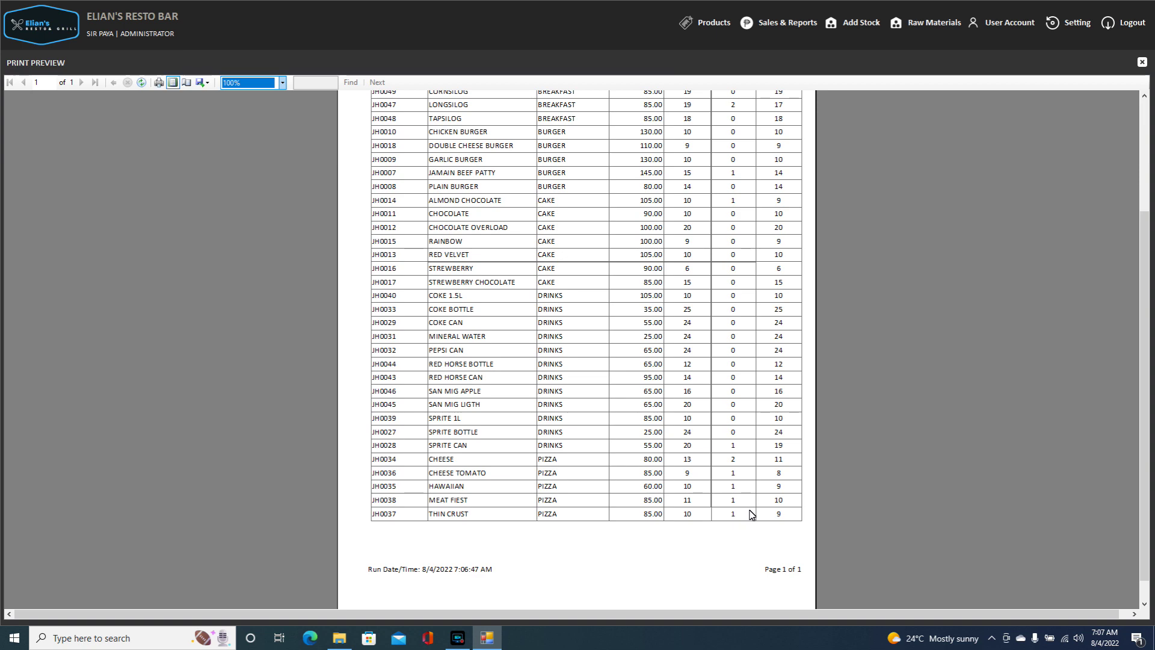
{"action": "scroll", "coordinate": [750, 512], "scroll_direction": "up", "scroll_amount": 5}
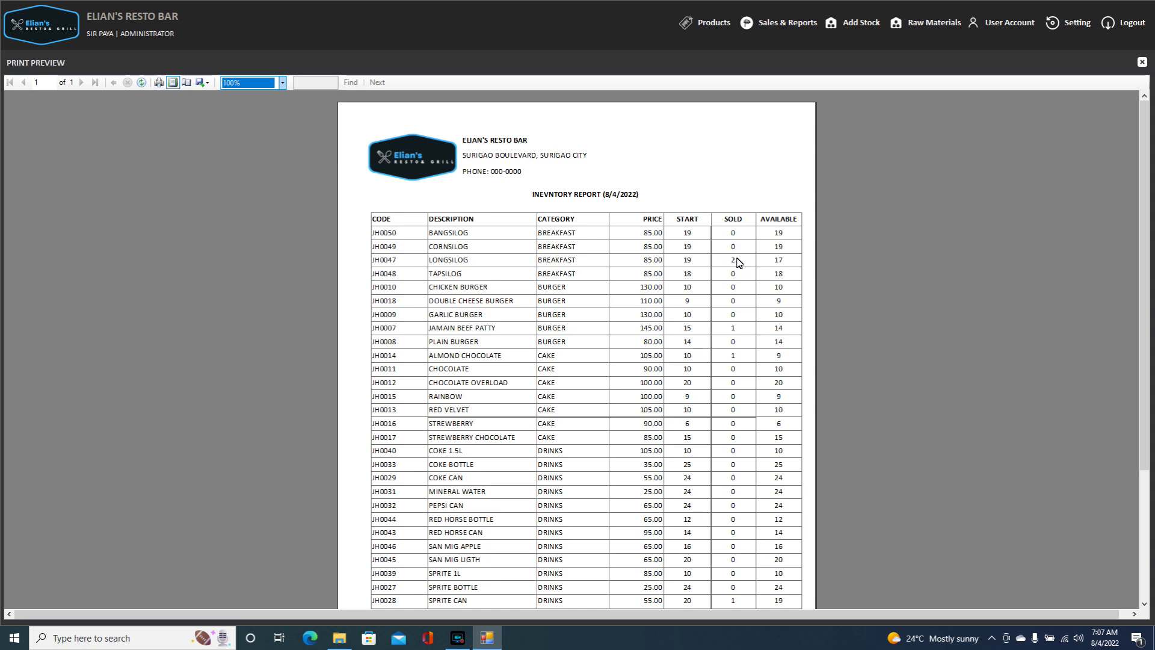
{"action": "scroll", "coordinate": [788, 270], "scroll_direction": "down", "scroll_amount": 10}
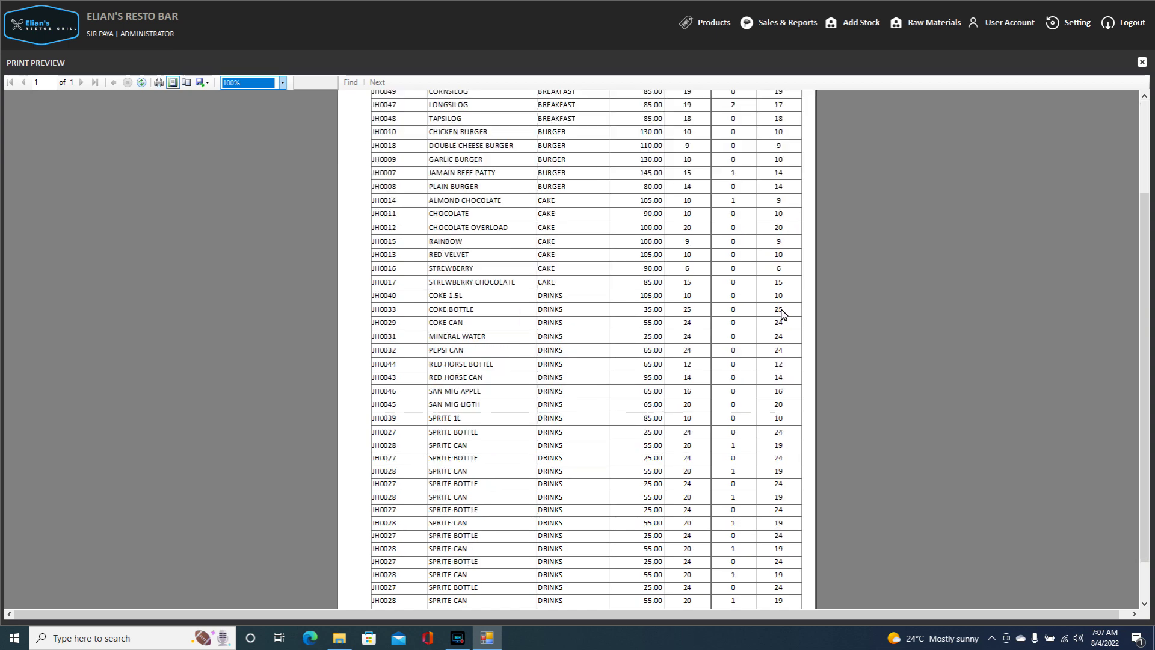
{"action": "scroll", "coordinate": [788, 335], "scroll_direction": "up", "scroll_amount": 10}
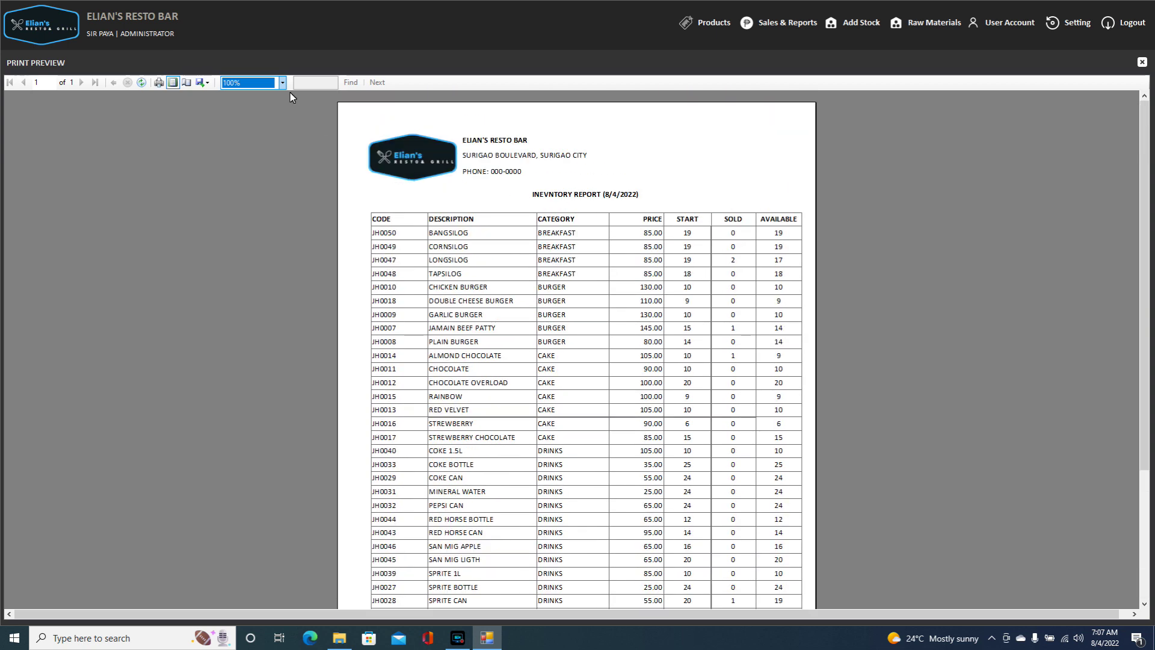
{"action": "scroll", "coordinate": [662, 438], "scroll_direction": "down", "scroll_amount": 5}
{"action": "scroll", "coordinate": [782, 541], "scroll_direction": "up", "scroll_amount": 5}
{"action": "left_click", "coordinate": [1142, 63]}
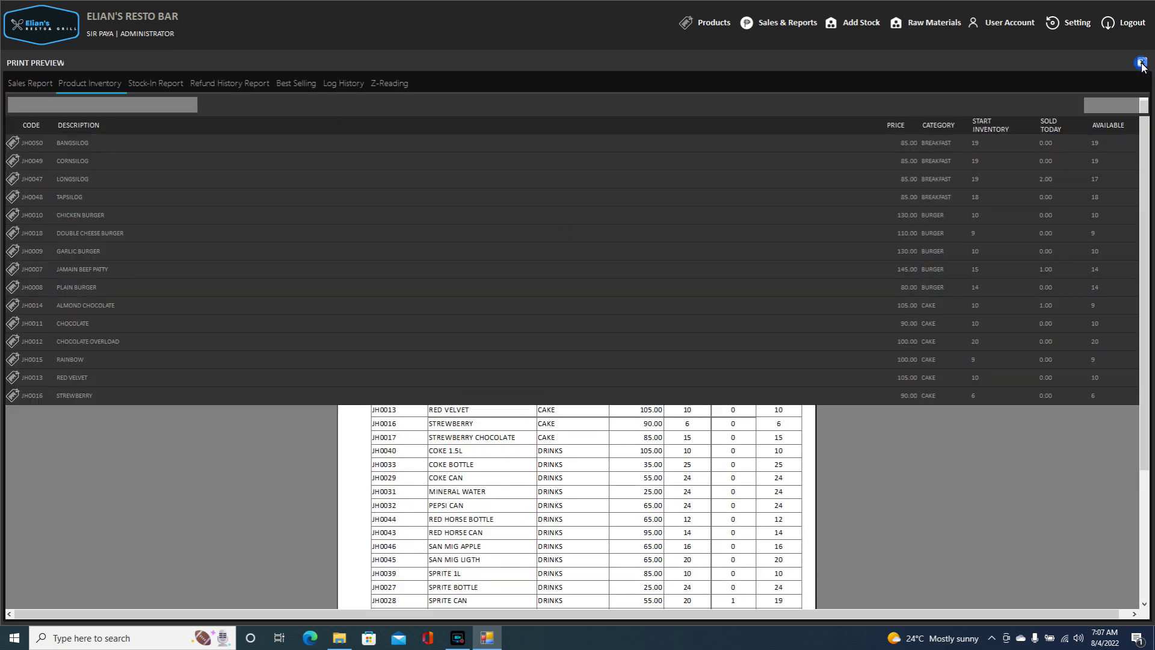
Open the stock-in report, view its print preview and close the preview.
{"action": "left_click", "coordinate": [159, 85]}
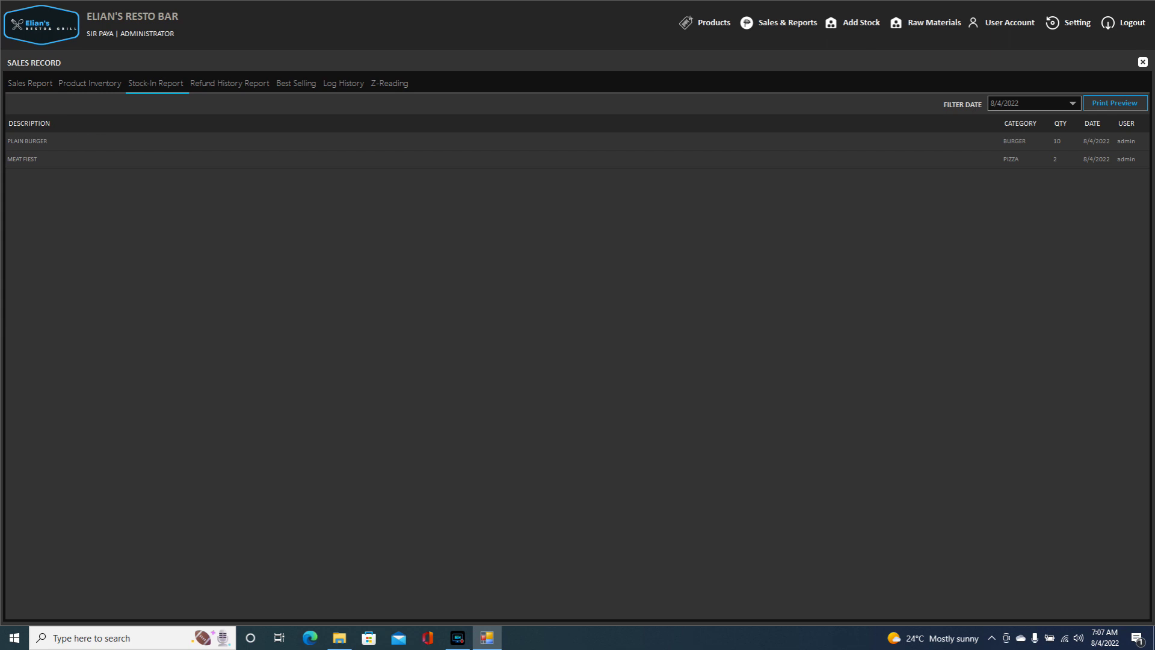
{"action": "left_click", "coordinate": [1109, 104]}
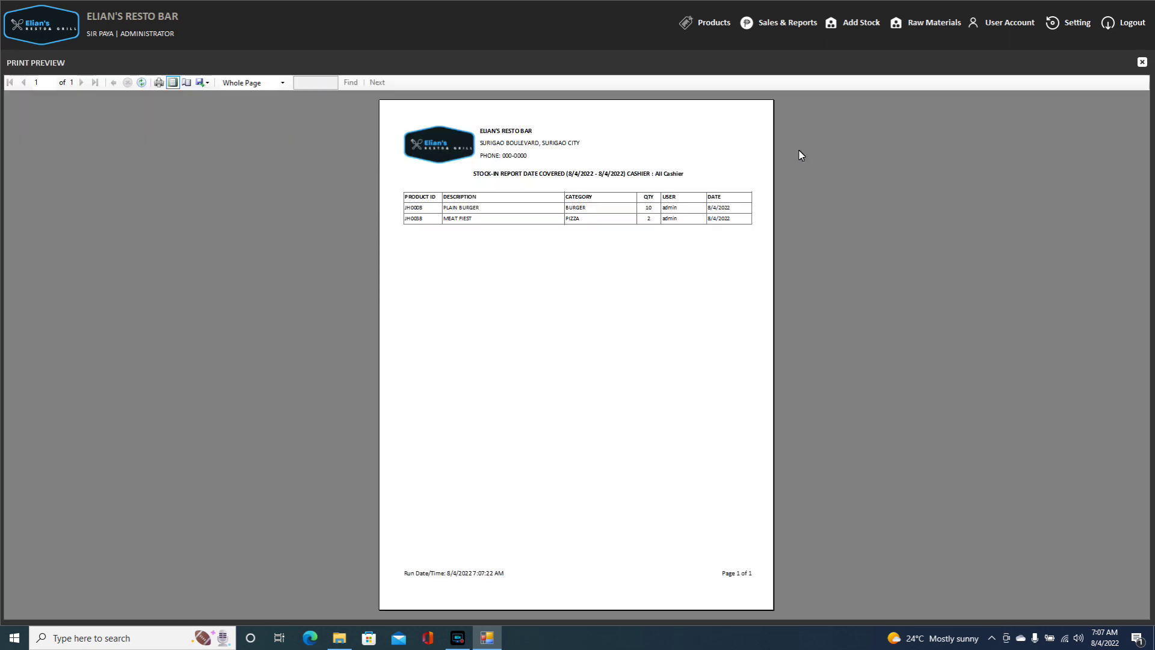
{"action": "left_click", "coordinate": [1141, 63]}
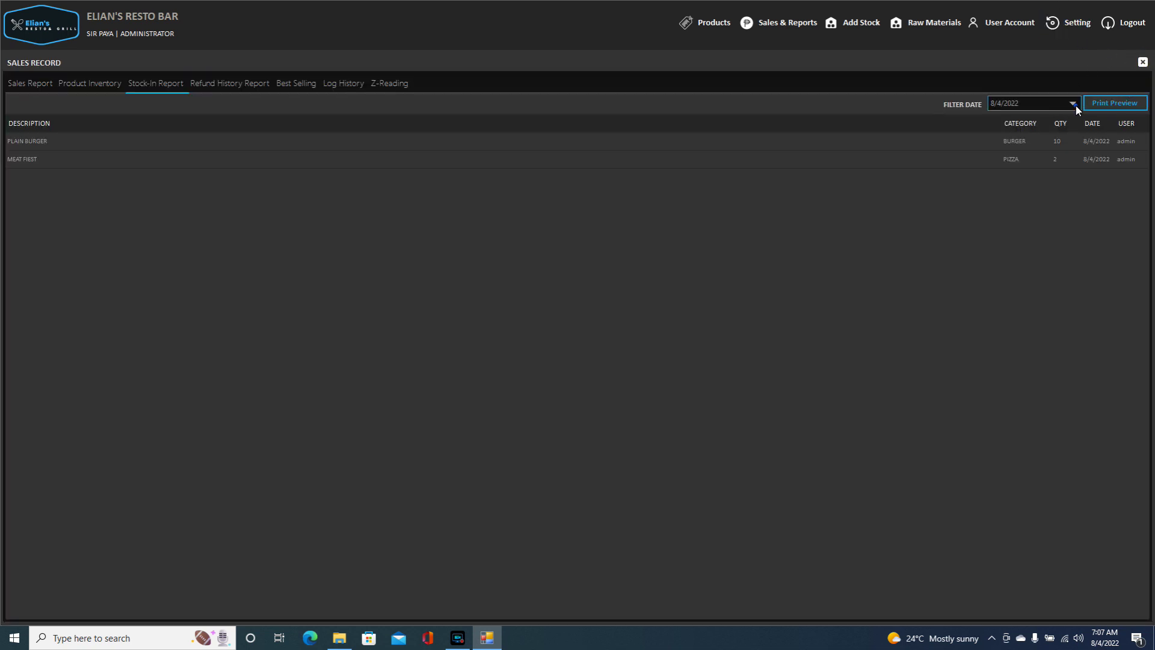
Filter the stock-in report by 8/3/2022 and 8/2/2022, and return the filter date to 8/4/2022.
{"action": "left_click", "coordinate": [1073, 104]}
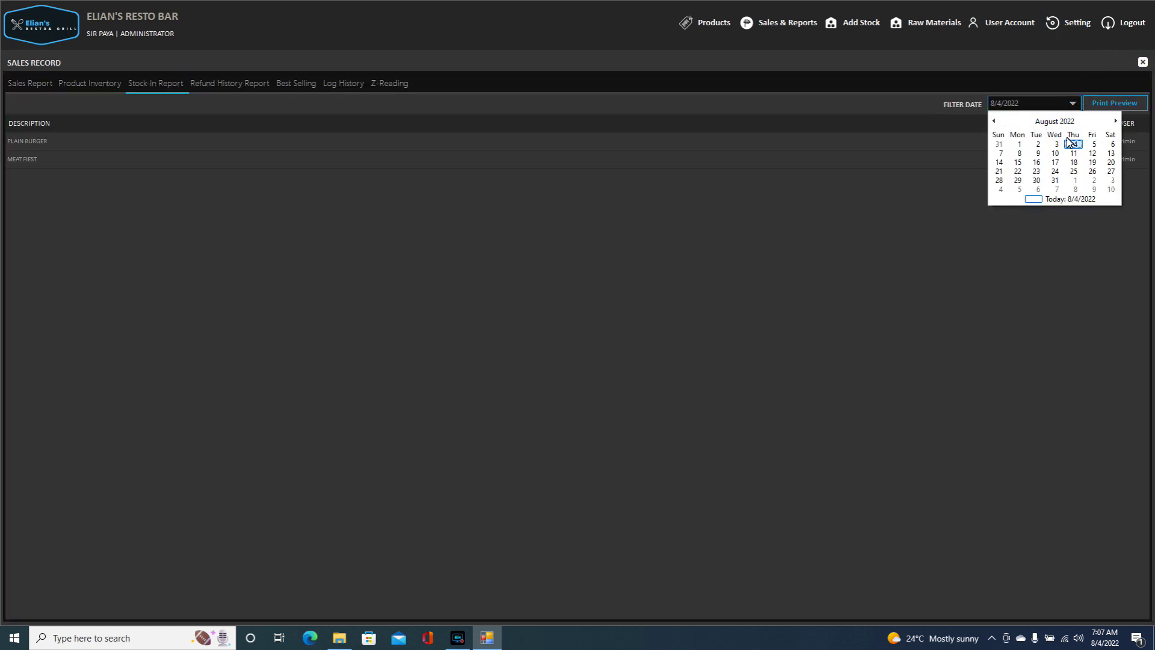
{"action": "left_click", "coordinate": [1056, 145]}
{"action": "left_click", "coordinate": [1076, 106]}
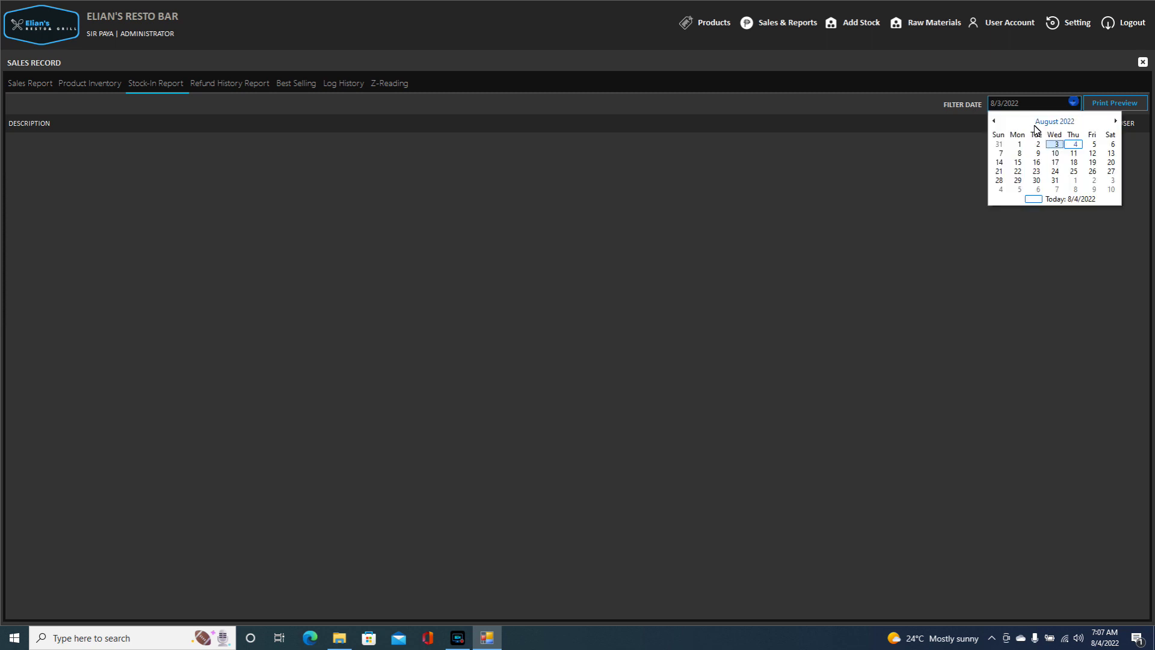
{"action": "left_click", "coordinate": [1036, 146]}
{"action": "left_click", "coordinate": [1073, 103]}
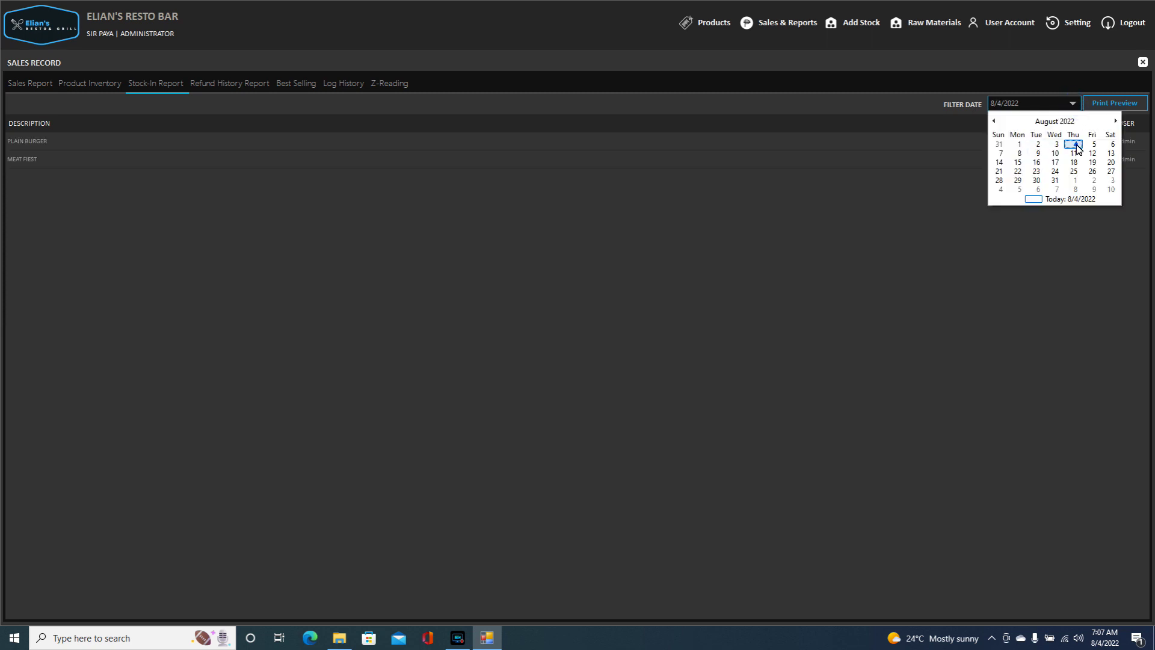
{"action": "left_click", "coordinate": [1074, 145]}
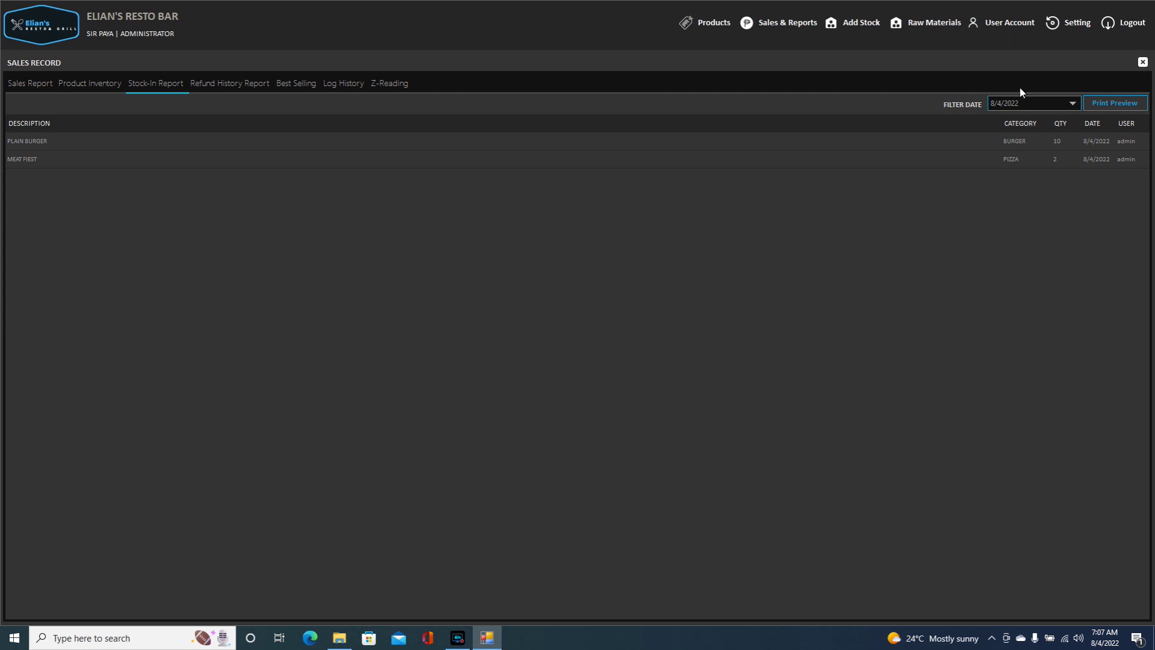
Review the entries in the refund history report, view its print preview and close the preview.
{"action": "left_click", "coordinate": [233, 85]}
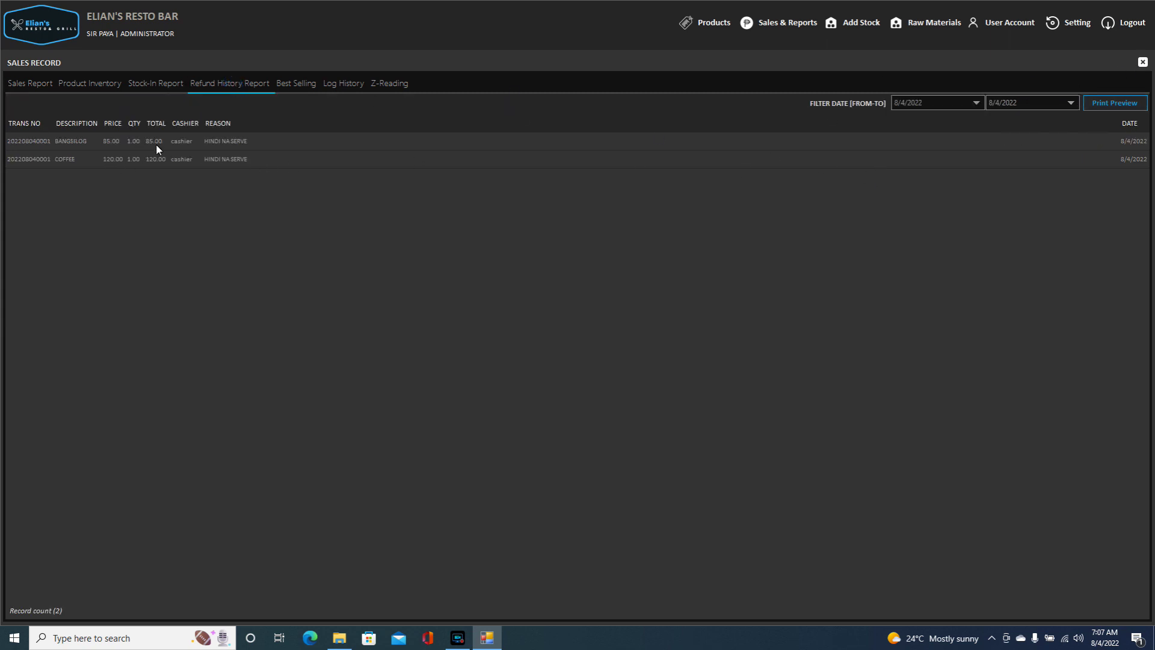
{"action": "left_click", "coordinate": [1070, 142]}
{"action": "left_click", "coordinate": [1045, 159]}
{"action": "left_click", "coordinate": [1038, 144]}
{"action": "left_click", "coordinate": [1037, 158]}
{"action": "left_click", "coordinate": [1037, 139]}
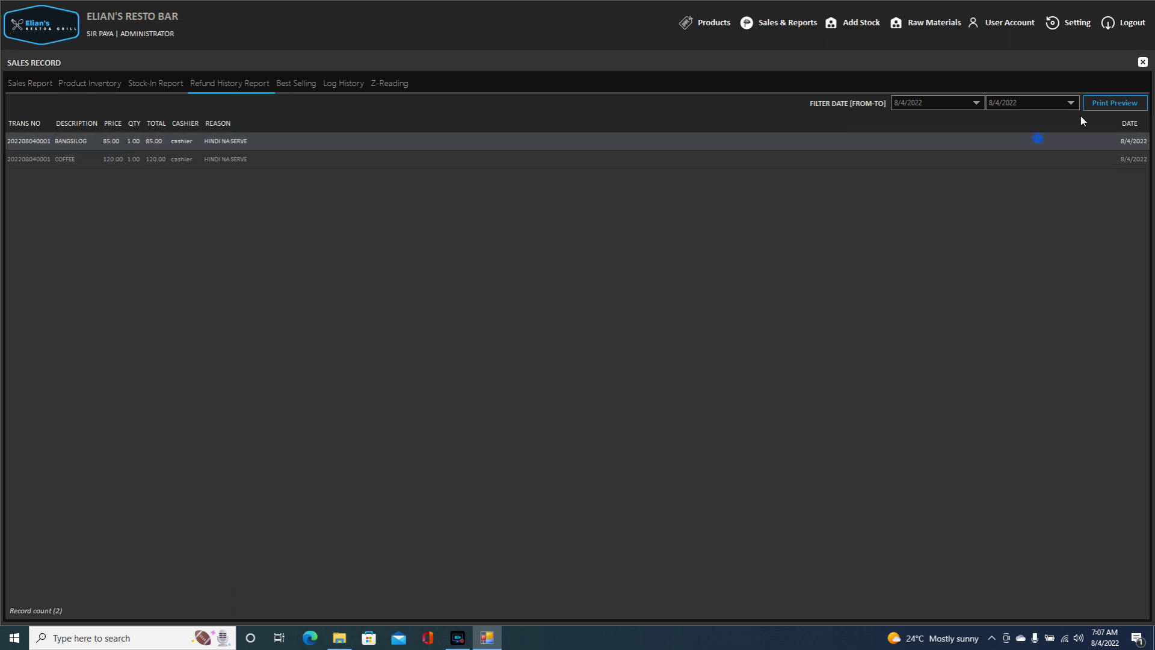
{"action": "left_click", "coordinate": [1108, 101]}
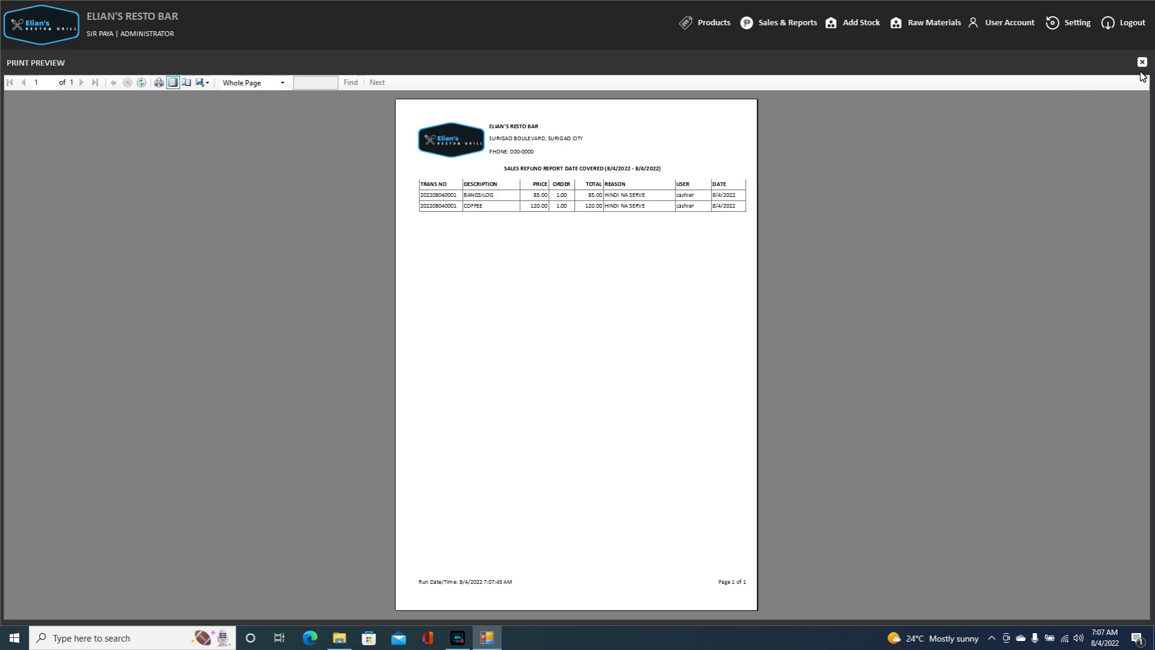
{"action": "left_click", "coordinate": [1141, 63]}
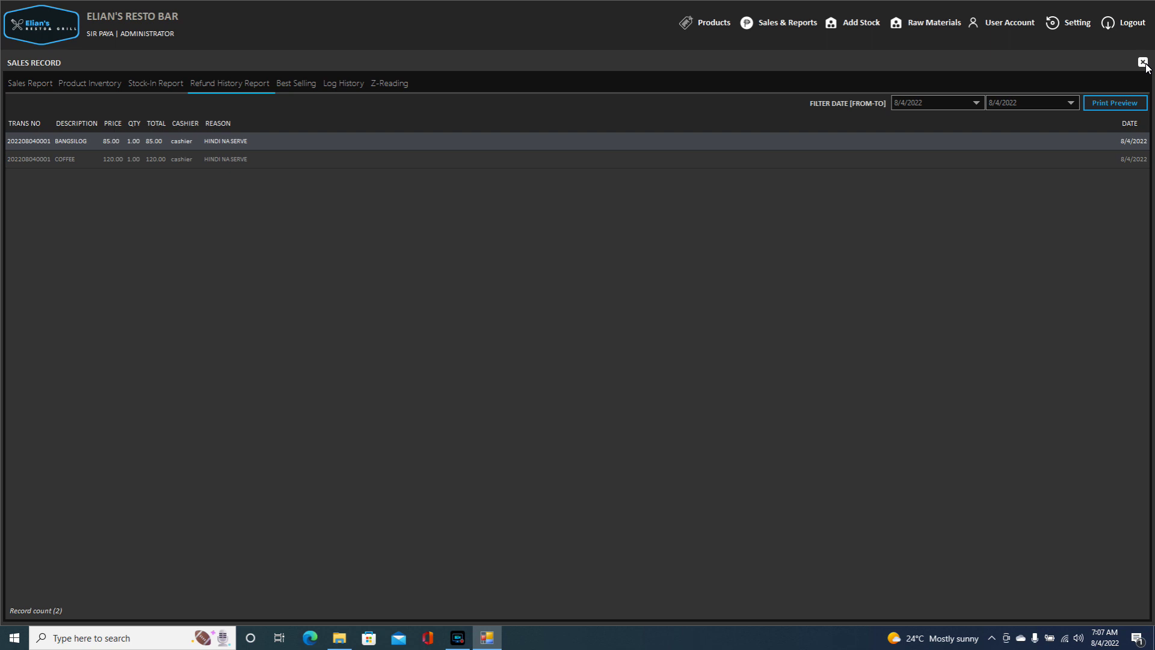
Filter the best-selling report from 1/1/2022 to 8/4/2022, view its print preview and close the preview.
{"action": "left_click", "coordinate": [347, 85]}
{"action": "left_click", "coordinate": [312, 86]}
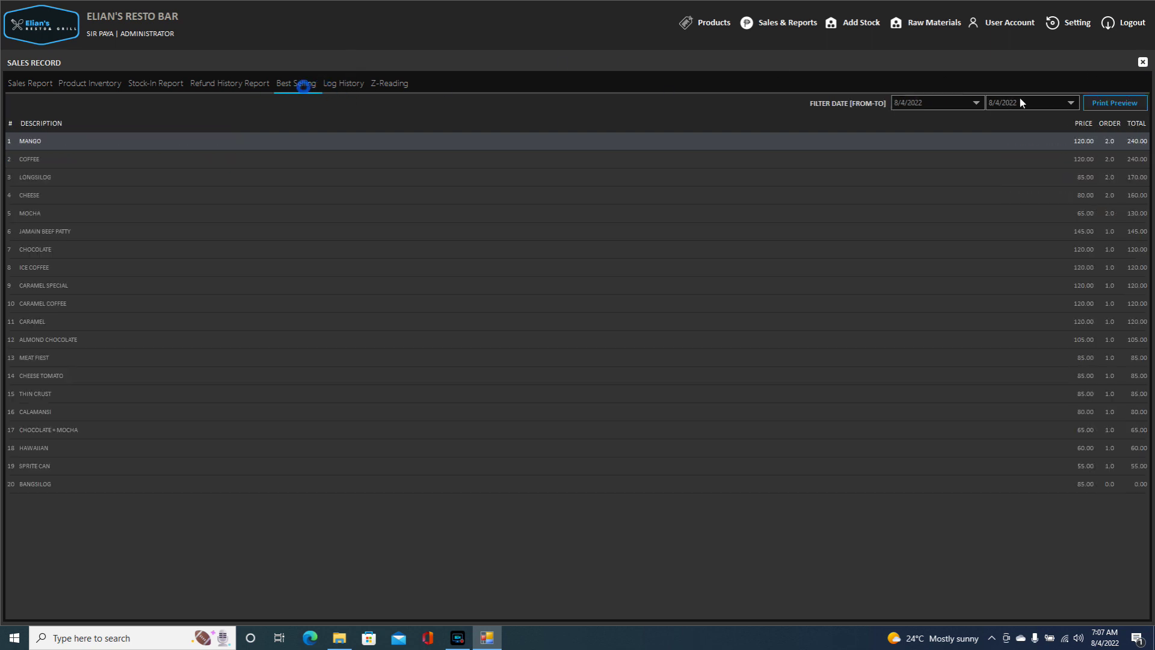
{"action": "left_click", "coordinate": [976, 103]}
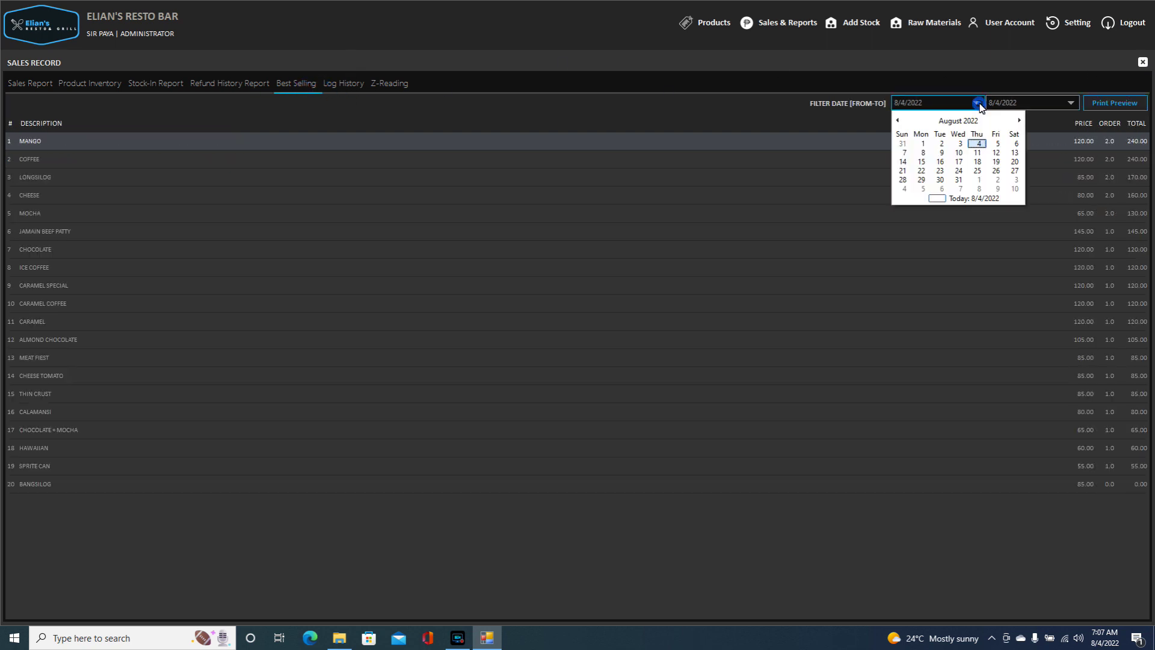
{"action": "left_click", "coordinate": [976, 102]}
{"action": "left_click", "coordinate": [918, 104]}
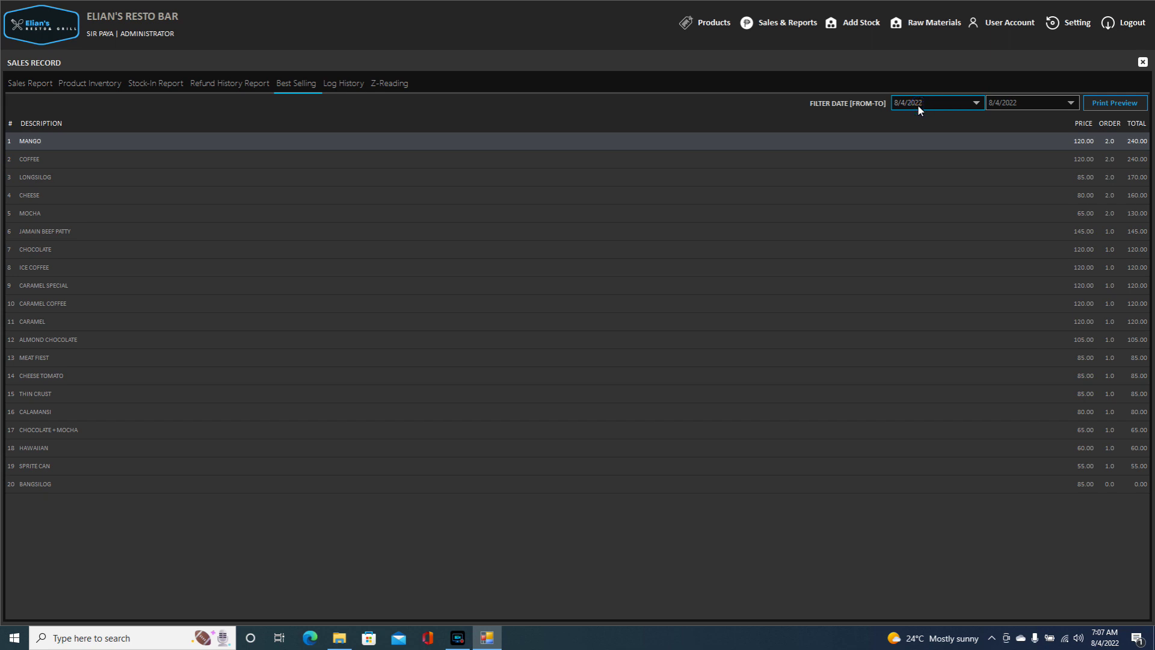
{"action": "left_click", "coordinate": [976, 103]}
{"action": "left_click", "coordinate": [900, 122]}
{"action": "left_click", "coordinate": [900, 122]}
{"action": "left_click", "coordinate": [900, 122]}
{"action": "left_click", "coordinate": [901, 122]}
{"action": "left_click", "coordinate": [900, 122]}
{"action": "left_click", "coordinate": [900, 122]}
{"action": "left_click", "coordinate": [900, 122]}
{"action": "left_click", "coordinate": [900, 122]}
{"action": "left_click", "coordinate": [900, 122]}
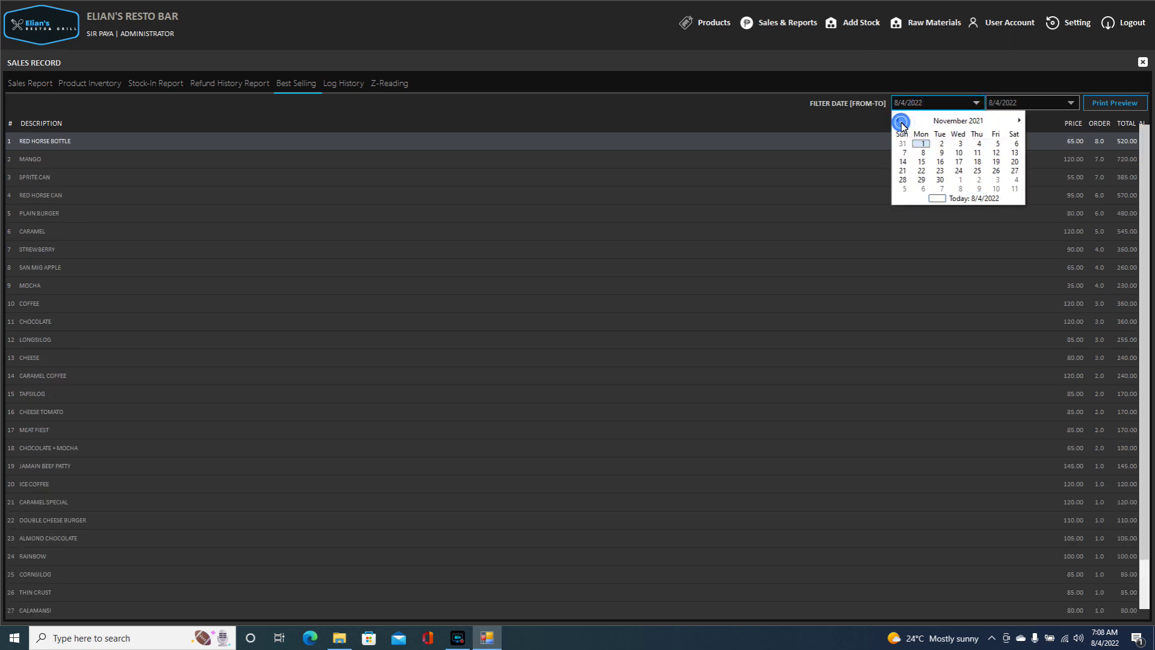
{"action": "left_click", "coordinate": [900, 122]}
{"action": "left_click", "coordinate": [1017, 121]}
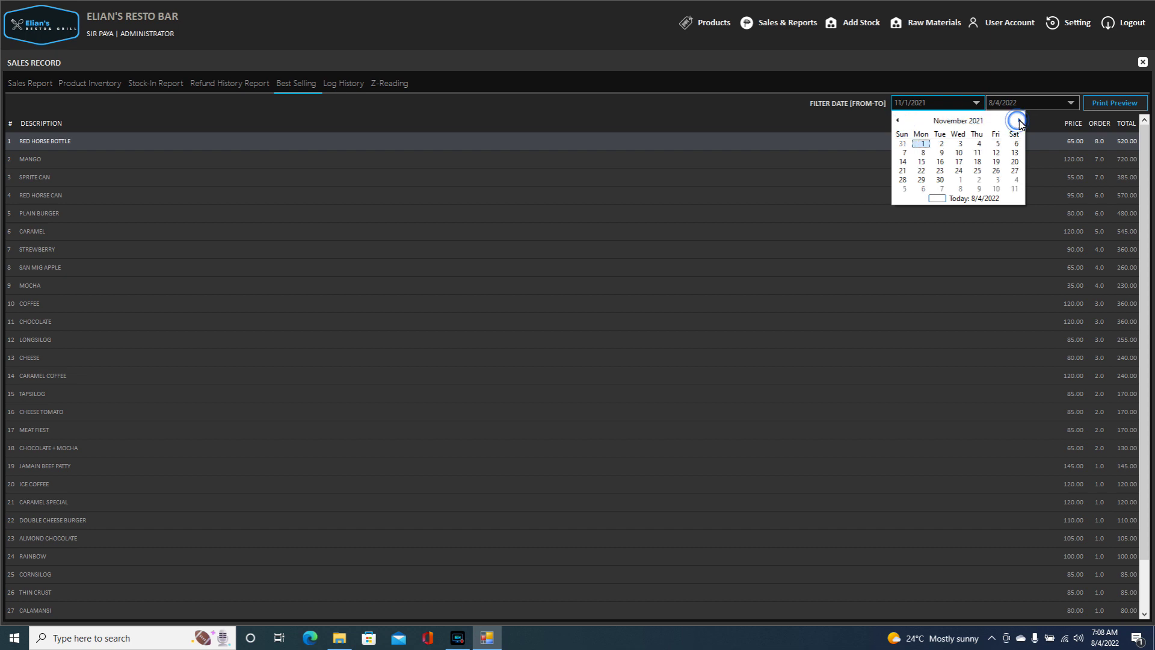
{"action": "left_click", "coordinate": [1018, 121]}
{"action": "left_click", "coordinate": [1021, 121]}
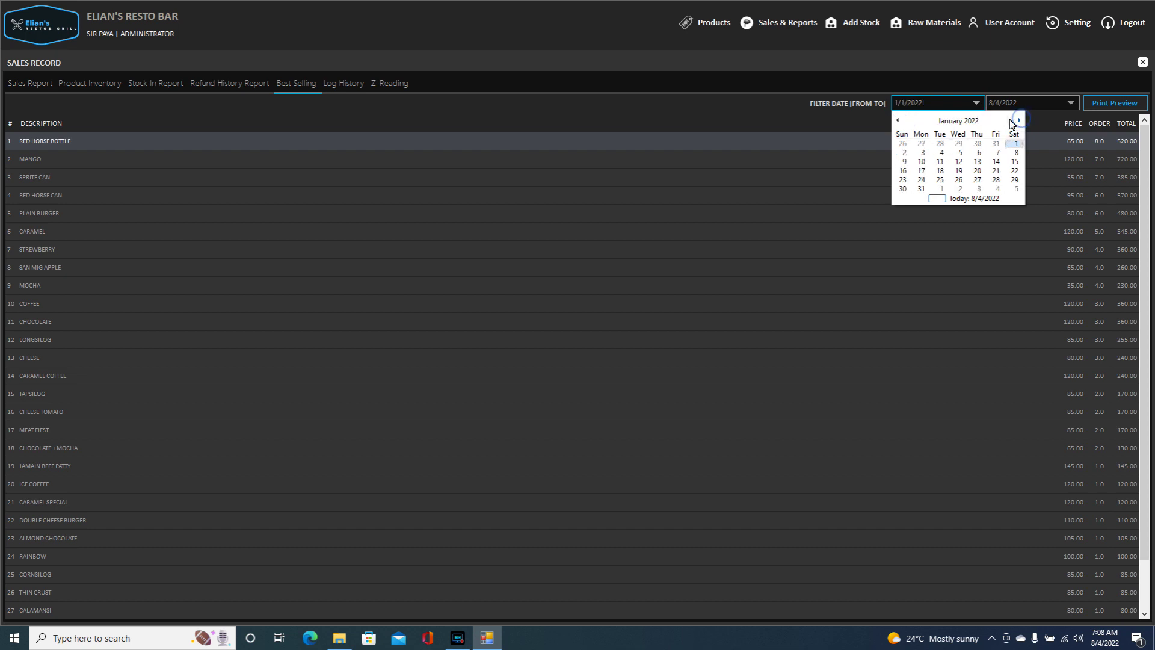
{"action": "left_click", "coordinate": [1017, 141]}
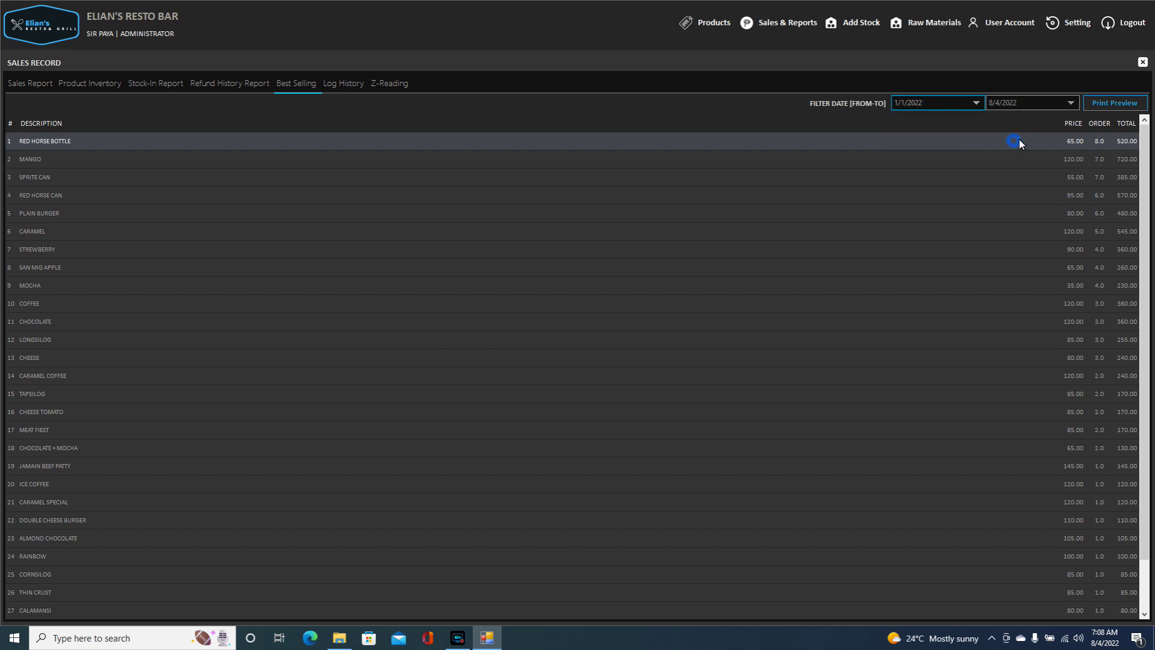
{"action": "left_click", "coordinate": [1113, 106]}
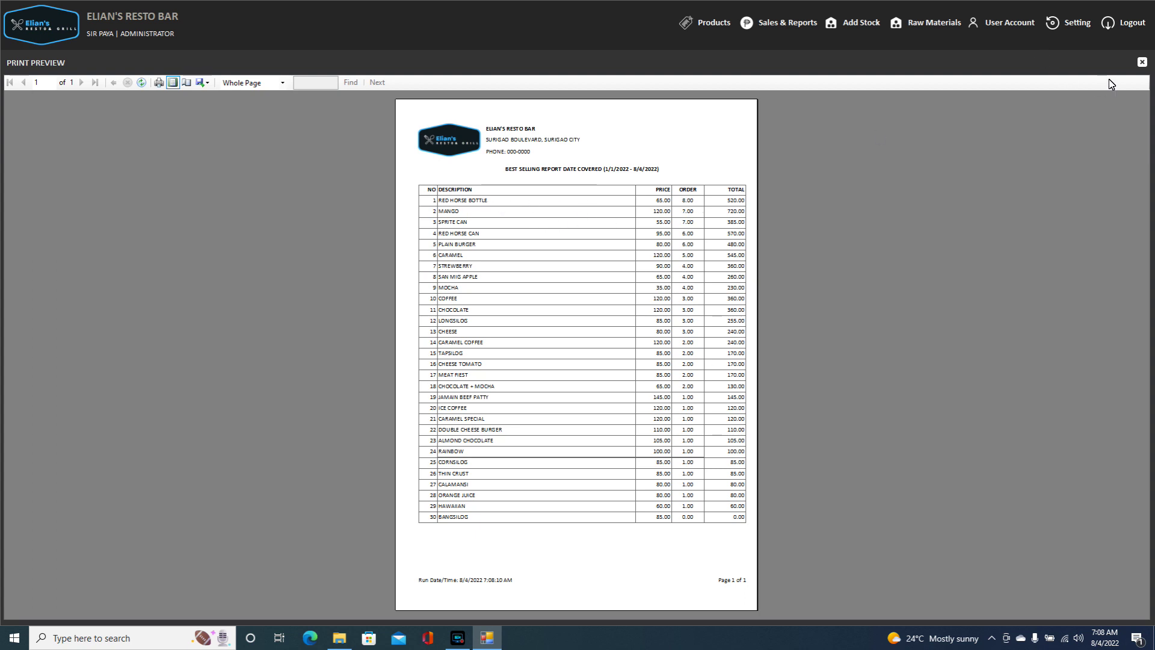
{"action": "left_click", "coordinate": [1143, 64]}
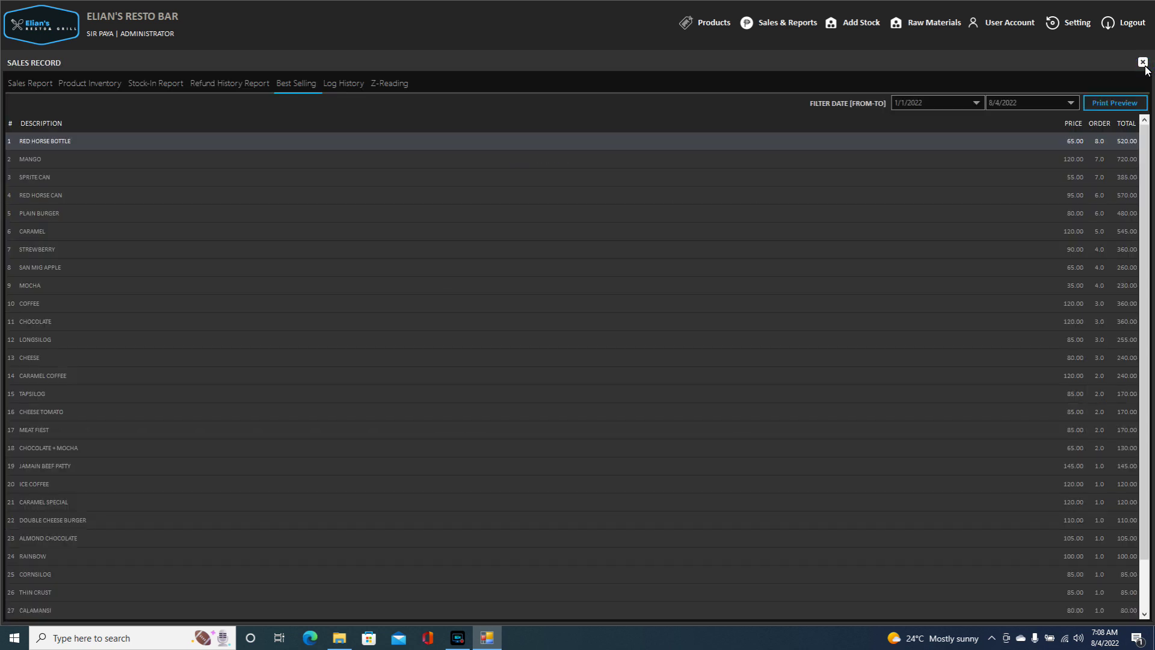
Review the log history and Z-reading reports, and close the sales record.
{"action": "left_click", "coordinate": [335, 85]}
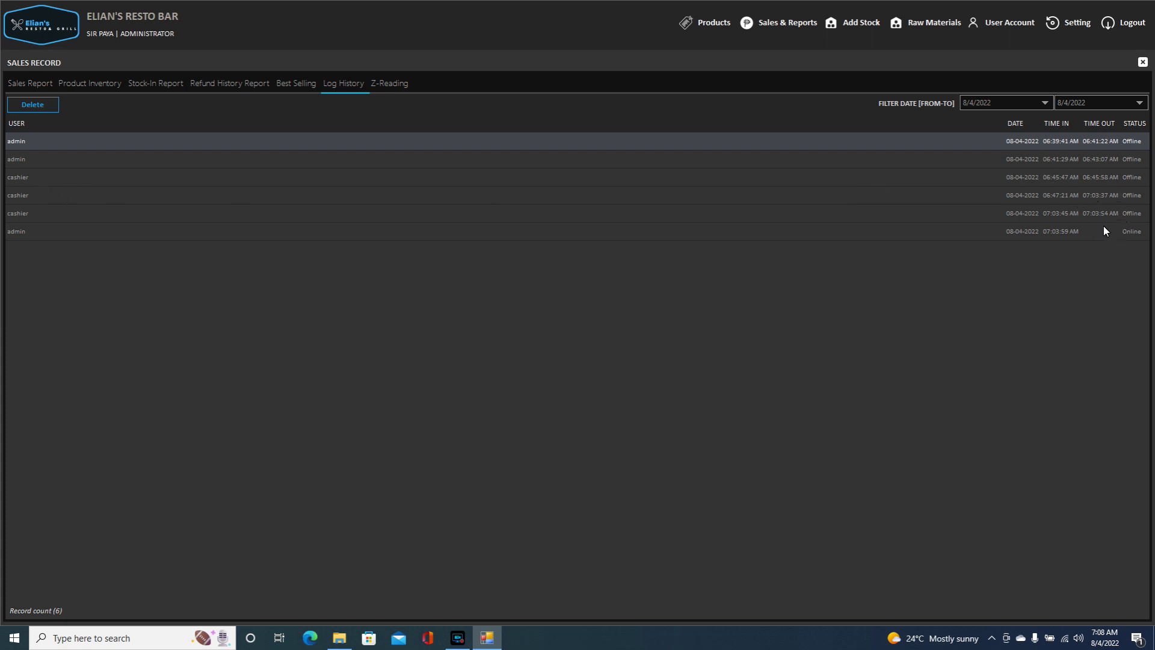
{"action": "left_click", "coordinate": [385, 85]}
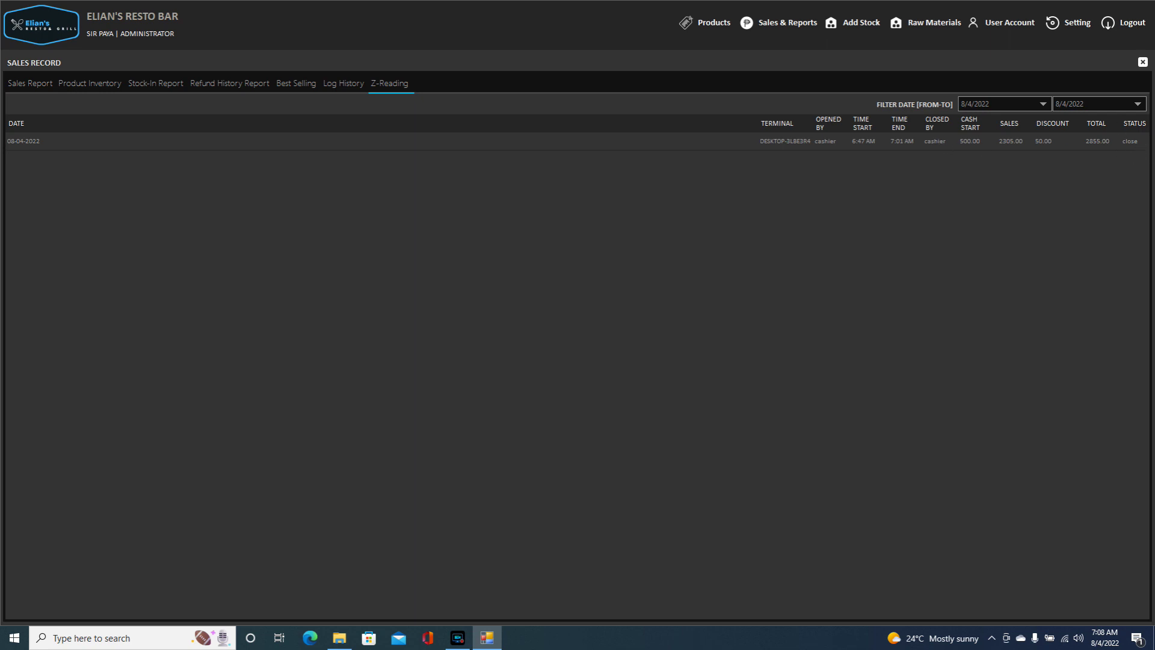
{"action": "left_click", "coordinate": [1142, 62]}
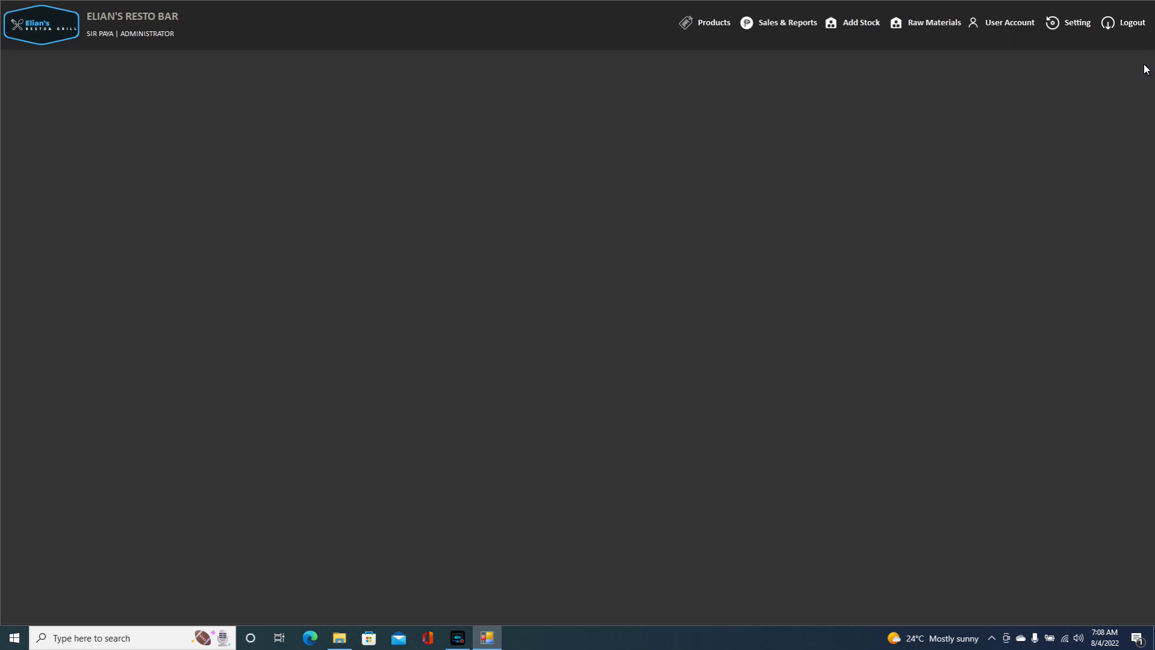
Open raw materials monitoring and view the forms for creating a material and editing Sugar, closing each without saving.
{"action": "left_click", "coordinate": [926, 23]}
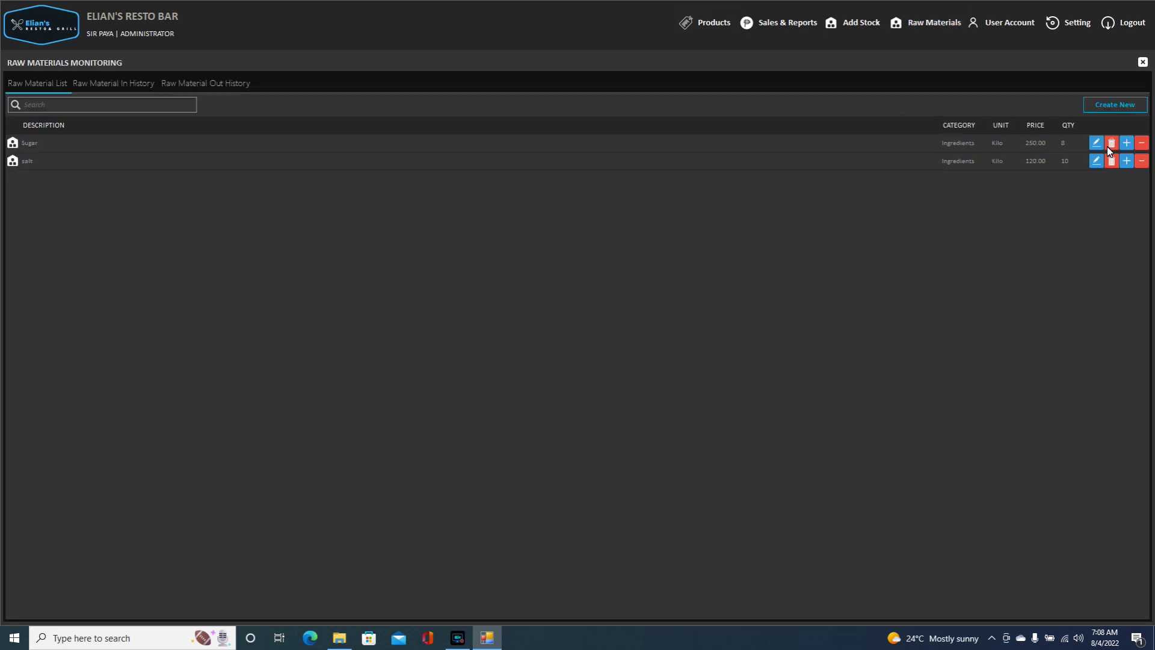
{"action": "left_click", "coordinate": [1111, 114]}
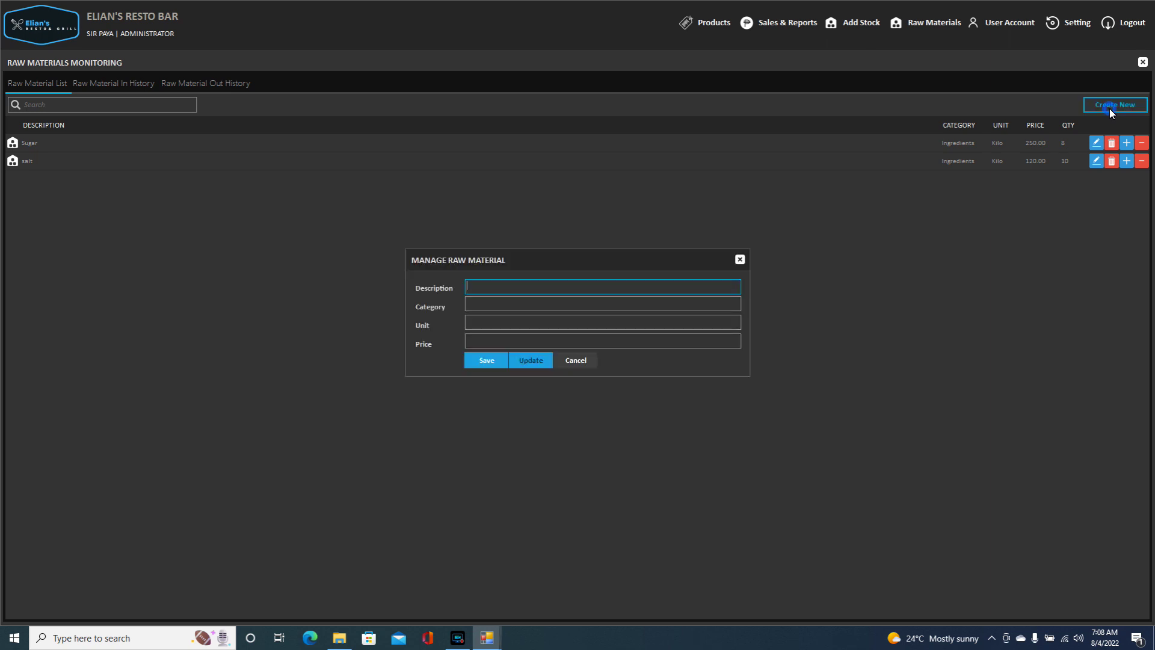
{"action": "left_click", "coordinate": [740, 259]}
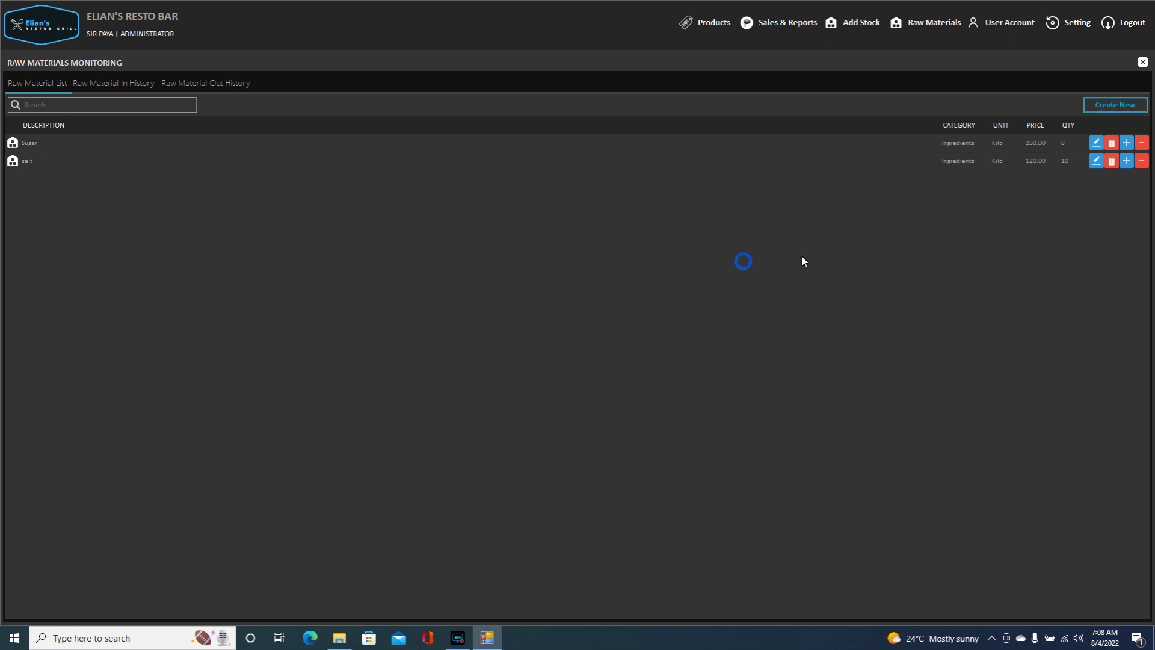
{"action": "left_click", "coordinate": [1096, 145]}
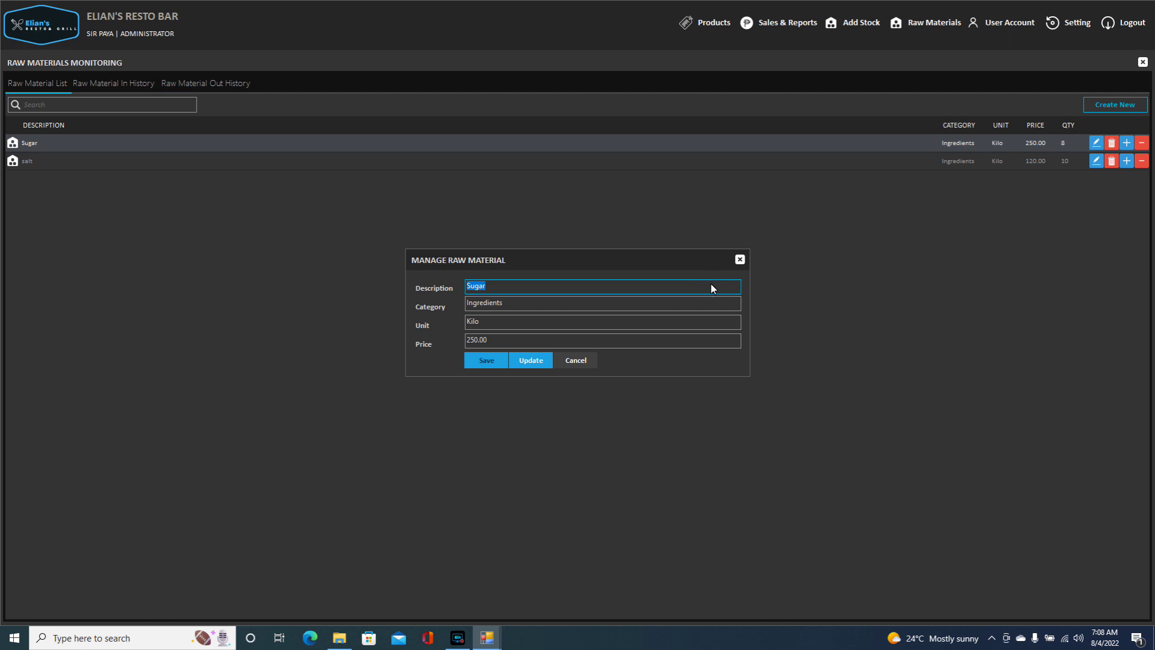
{"action": "left_click", "coordinate": [740, 260]}
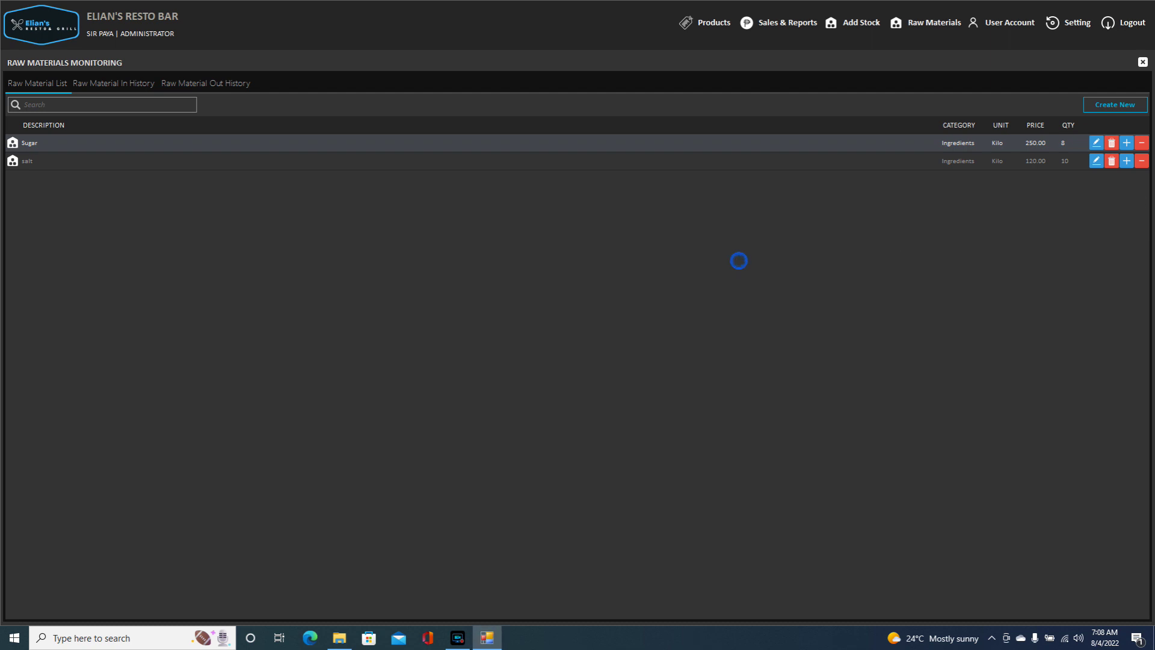
Record a raw material in of quantity 1 for Sugar.
{"action": "left_click", "coordinate": [1127, 143]}
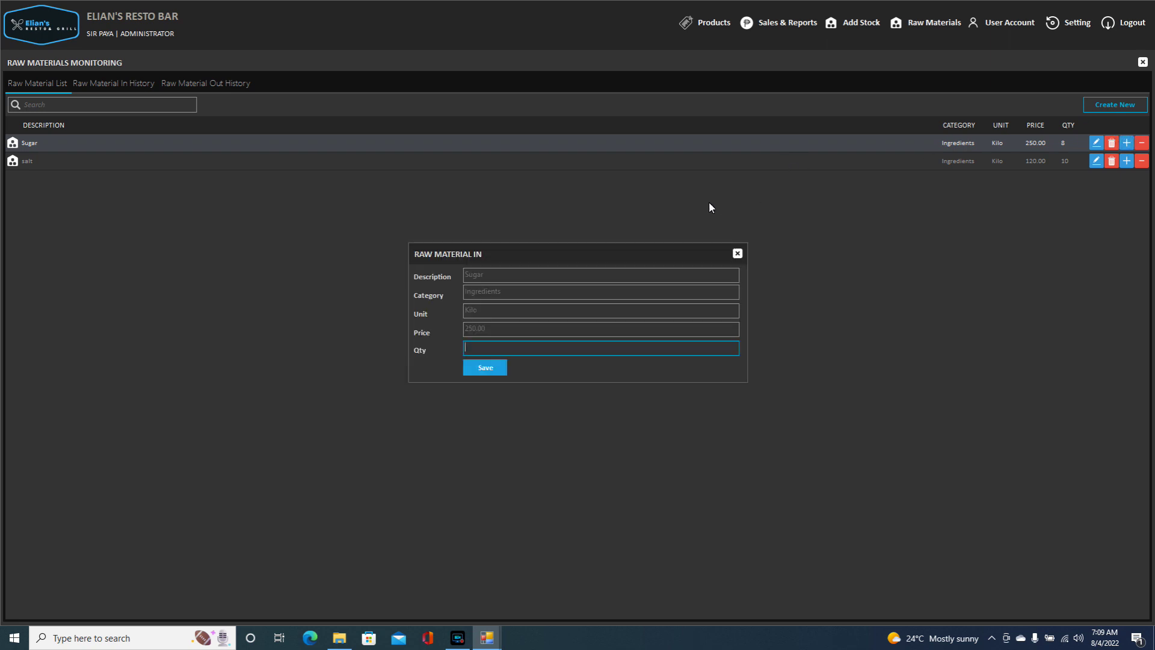
{"action": "type", "text": "1"}
{"action": "left_click", "coordinate": [487, 368]}
{"action": "left_click", "coordinate": [593, 359]}
{"action": "left_click", "coordinate": [626, 362]}
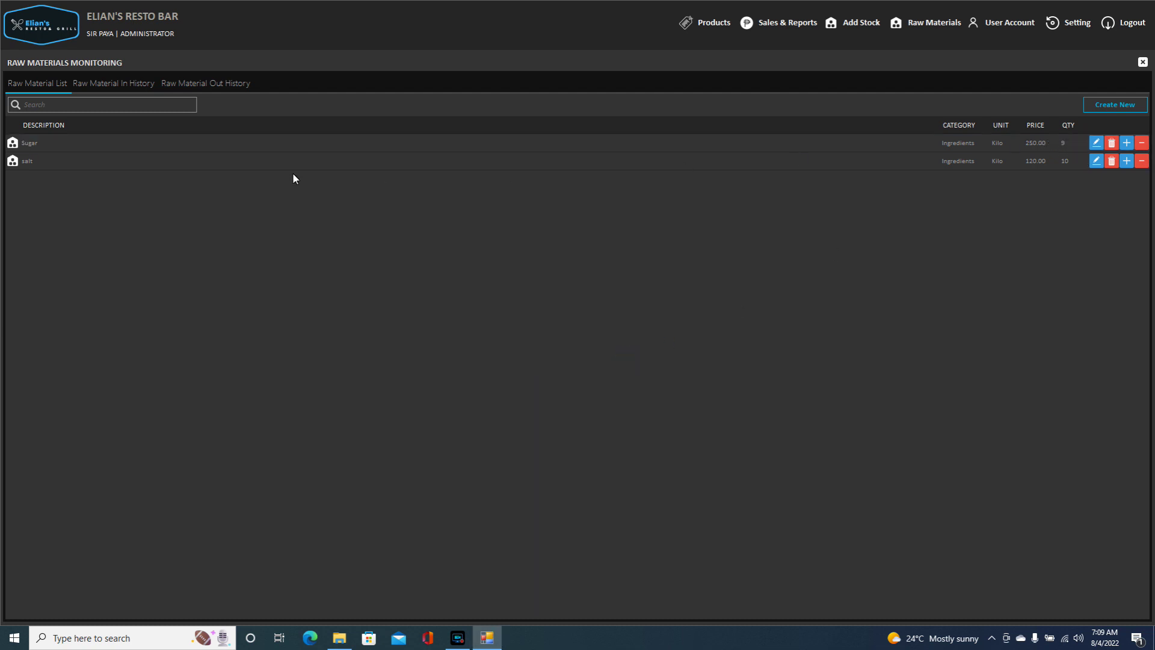
Record a raw material out of quantity 1 for salt.
{"action": "left_click", "coordinate": [1141, 161]}
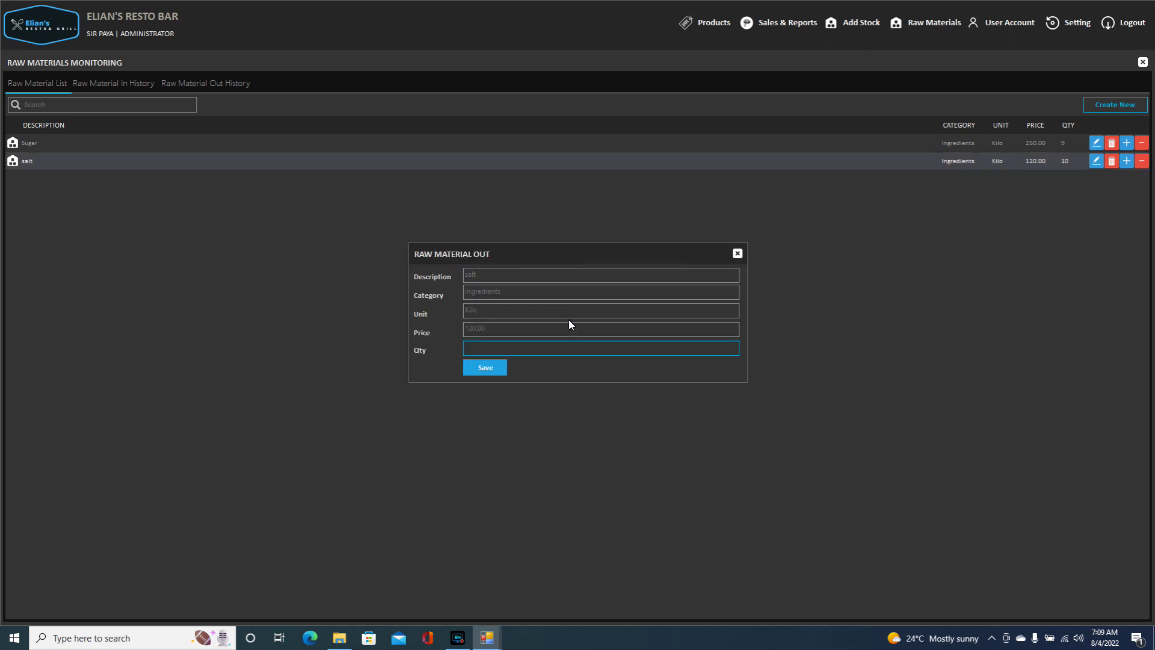
{"action": "left_click", "coordinate": [486, 368]}
{"action": "left_click", "coordinate": [580, 359]}
{"action": "left_click", "coordinate": [629, 363]}
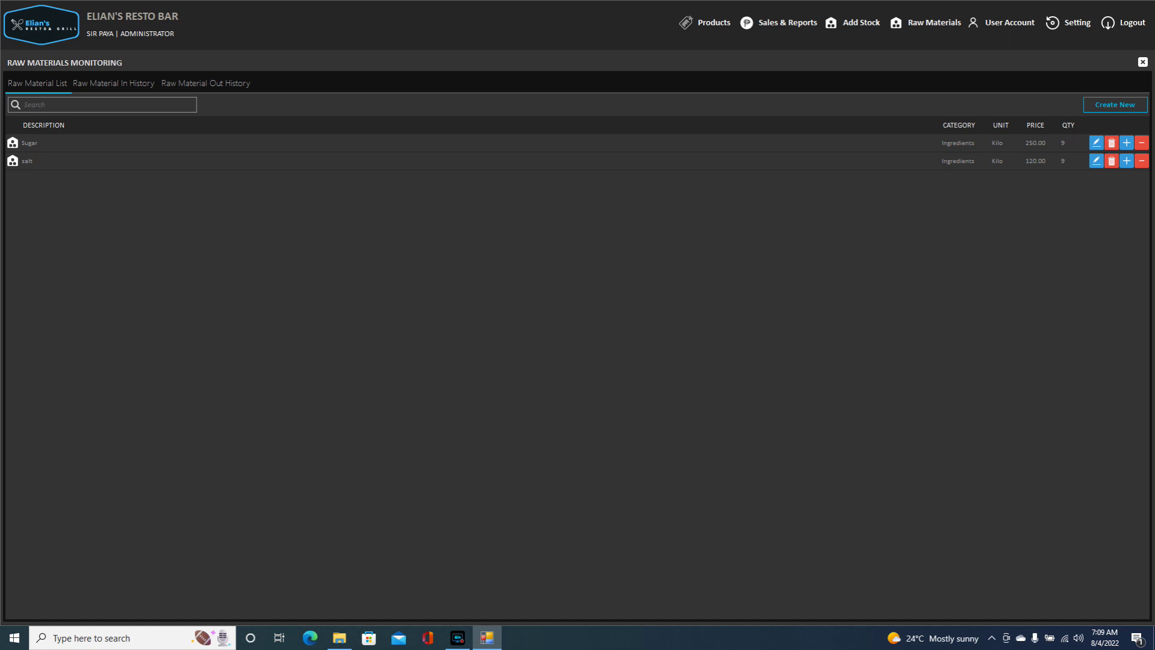
Review the raw material in history, out history and material list, and close raw materials monitoring.
{"action": "left_click", "coordinate": [97, 82]}
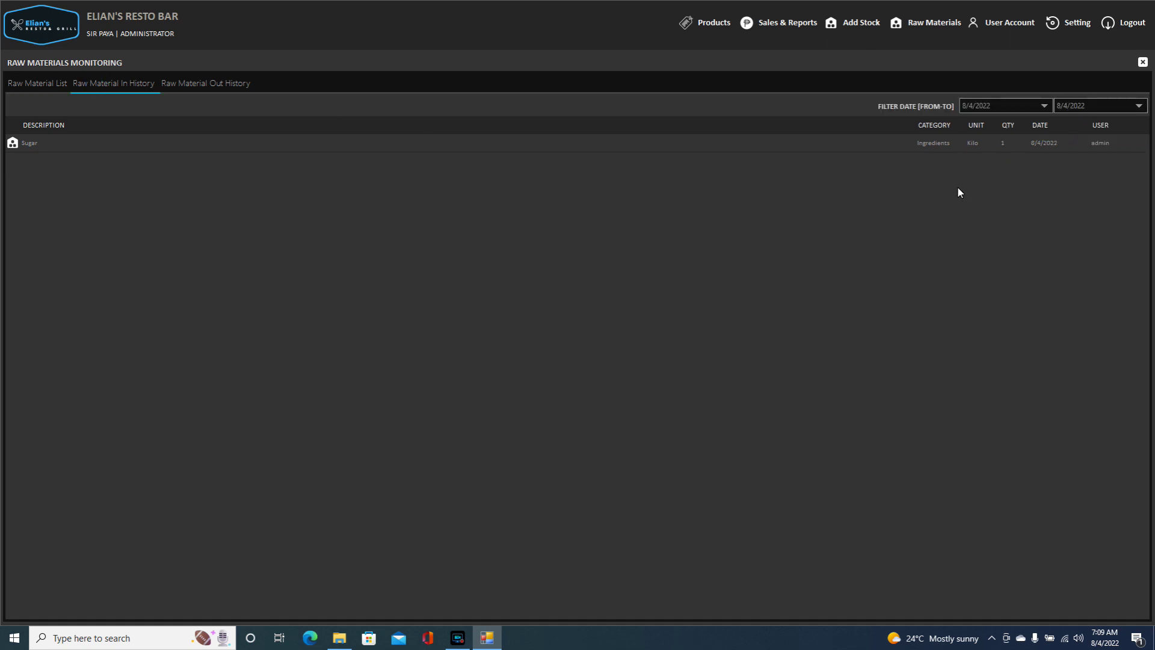
{"action": "left_click", "coordinate": [220, 85]}
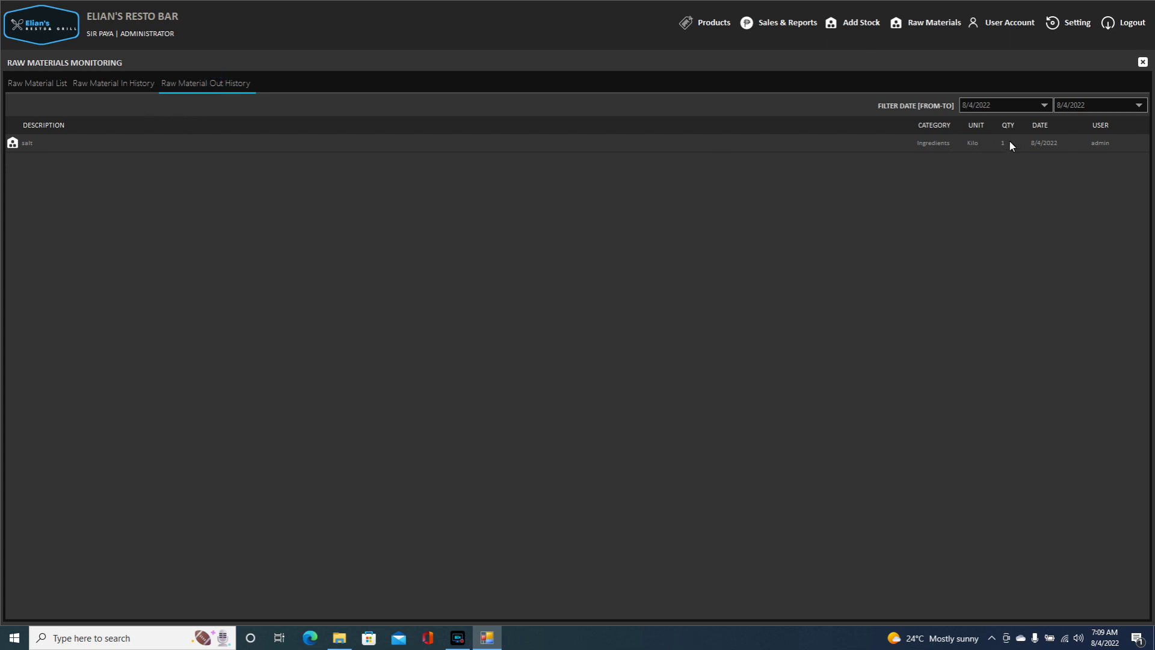
{"action": "left_click", "coordinate": [40, 90]}
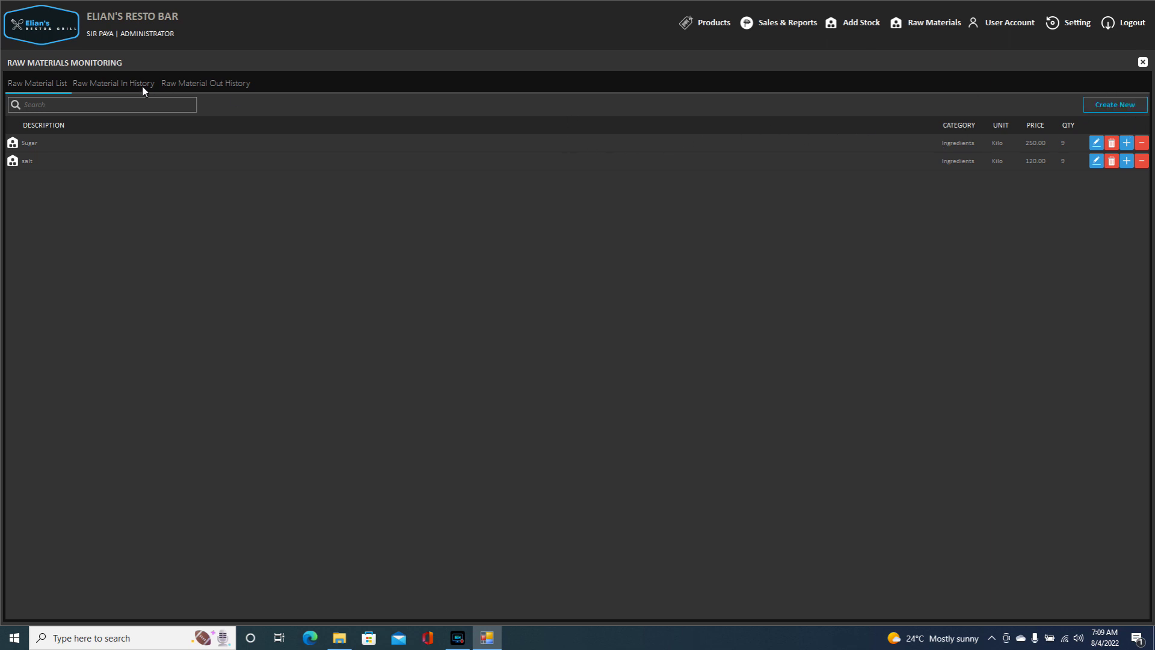
{"action": "left_click", "coordinate": [101, 82]}
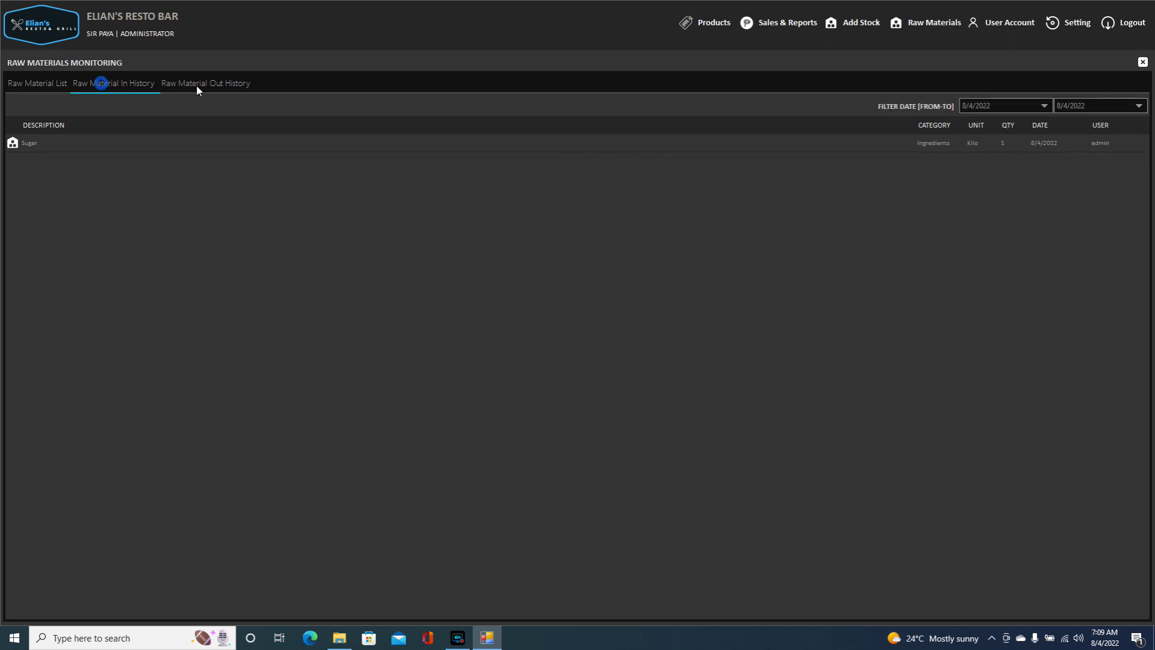
{"action": "left_click", "coordinate": [60, 83]}
{"action": "left_click", "coordinate": [126, 83]}
{"action": "left_click", "coordinate": [181, 83]}
{"action": "left_click", "coordinate": [92, 83]}
{"action": "left_click", "coordinate": [38, 83]}
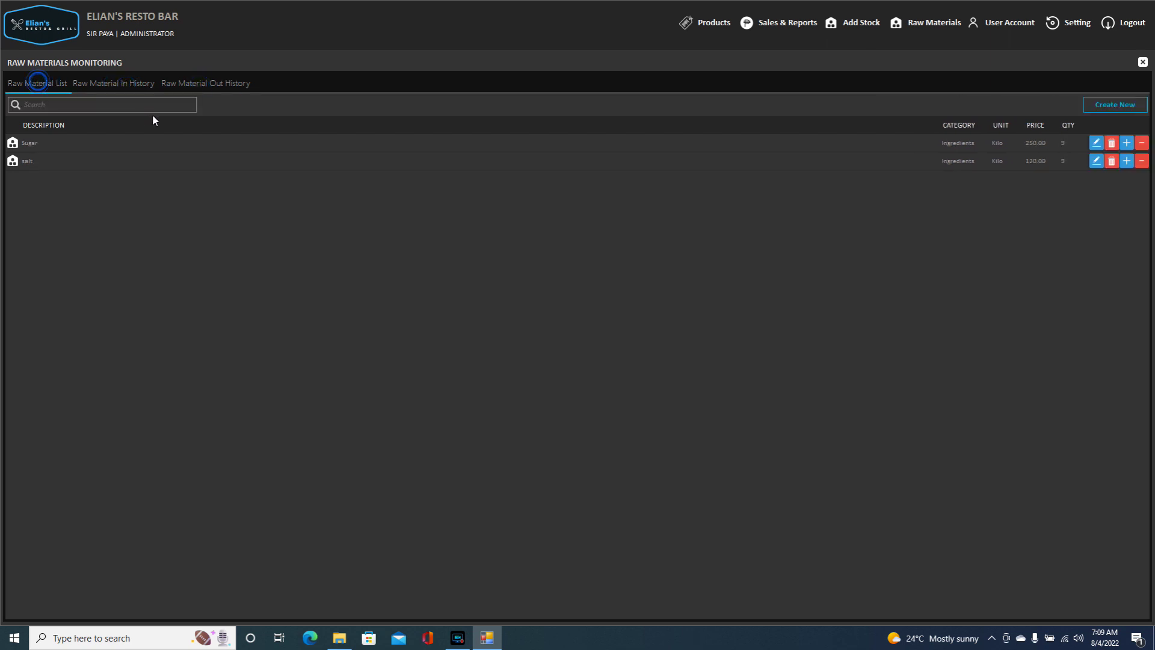
{"action": "left_click", "coordinate": [1142, 62]}
View the role options for a new user account and the account list, and close the user accounts.
{"action": "left_click", "coordinate": [1015, 24]}
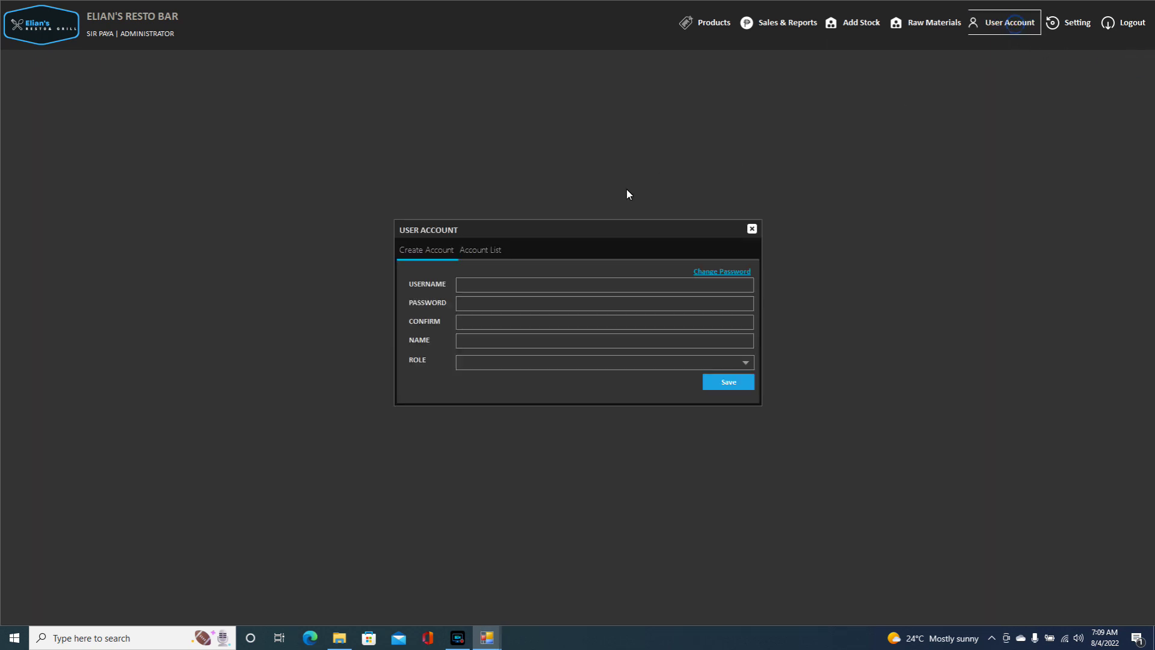
{"action": "left_click", "coordinate": [747, 364]}
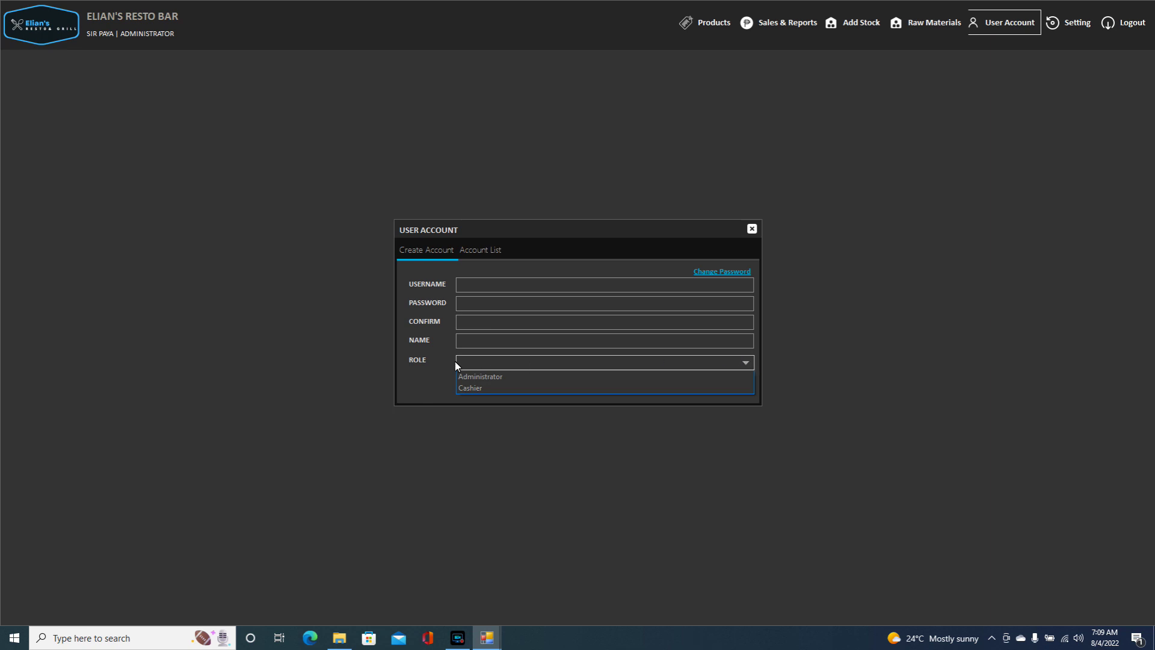
{"action": "left_click", "coordinate": [496, 251]}
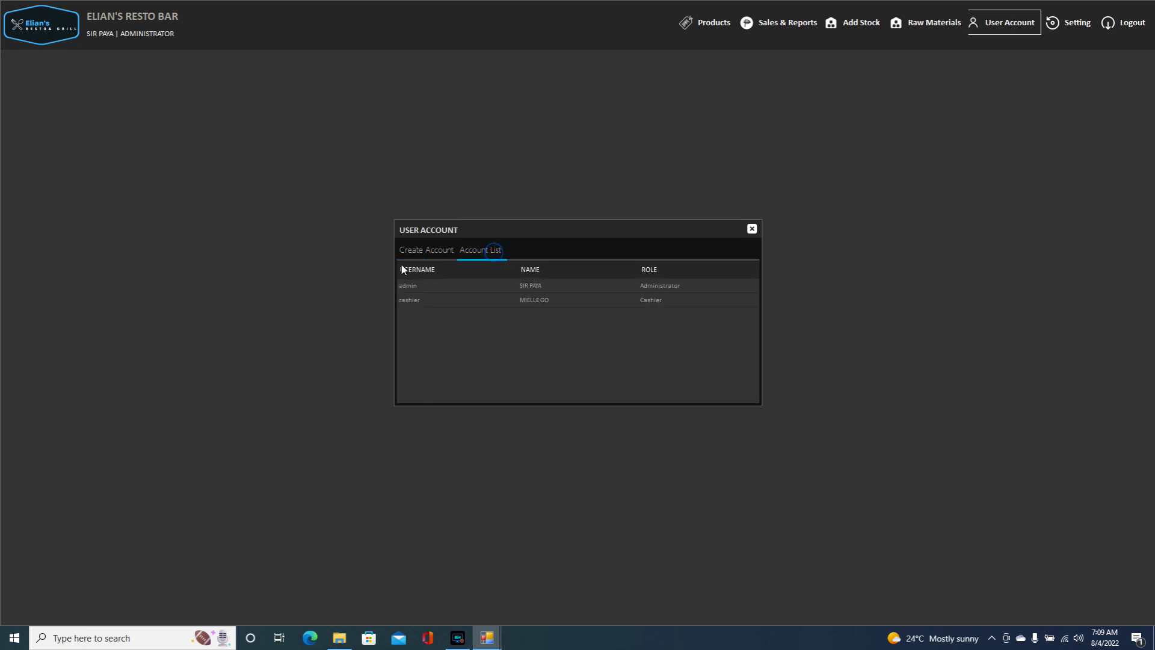
{"action": "left_click", "coordinate": [752, 228]}
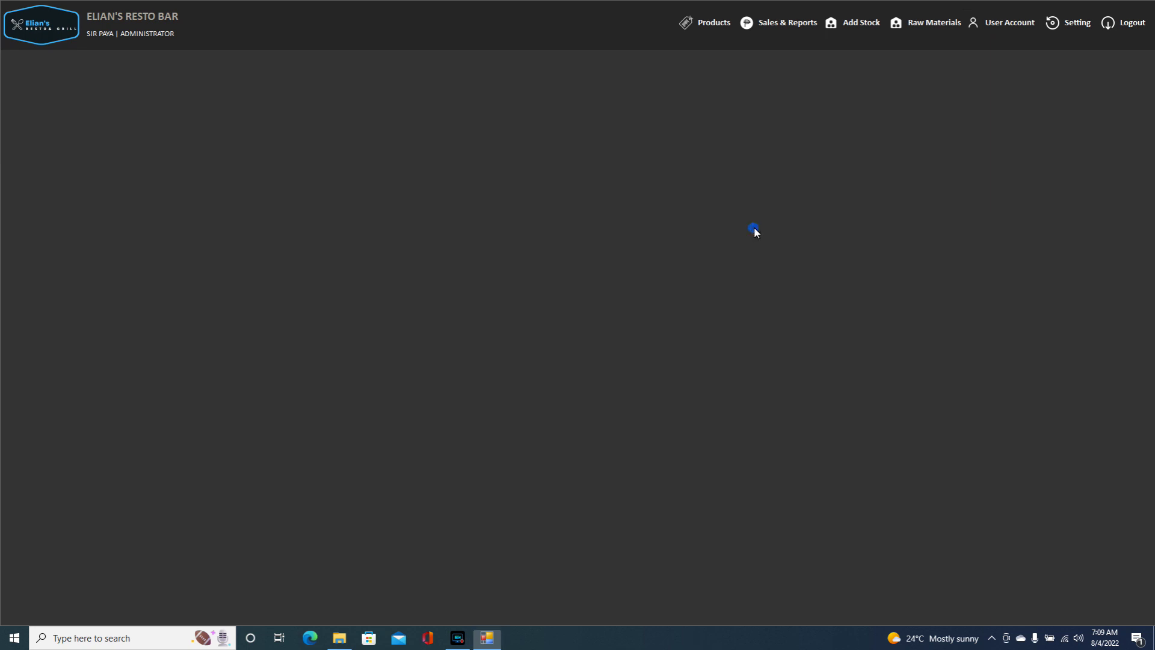
View the system title, report header fields and database options in the settings, and close them without saving.
{"action": "left_click", "coordinate": [1065, 32]}
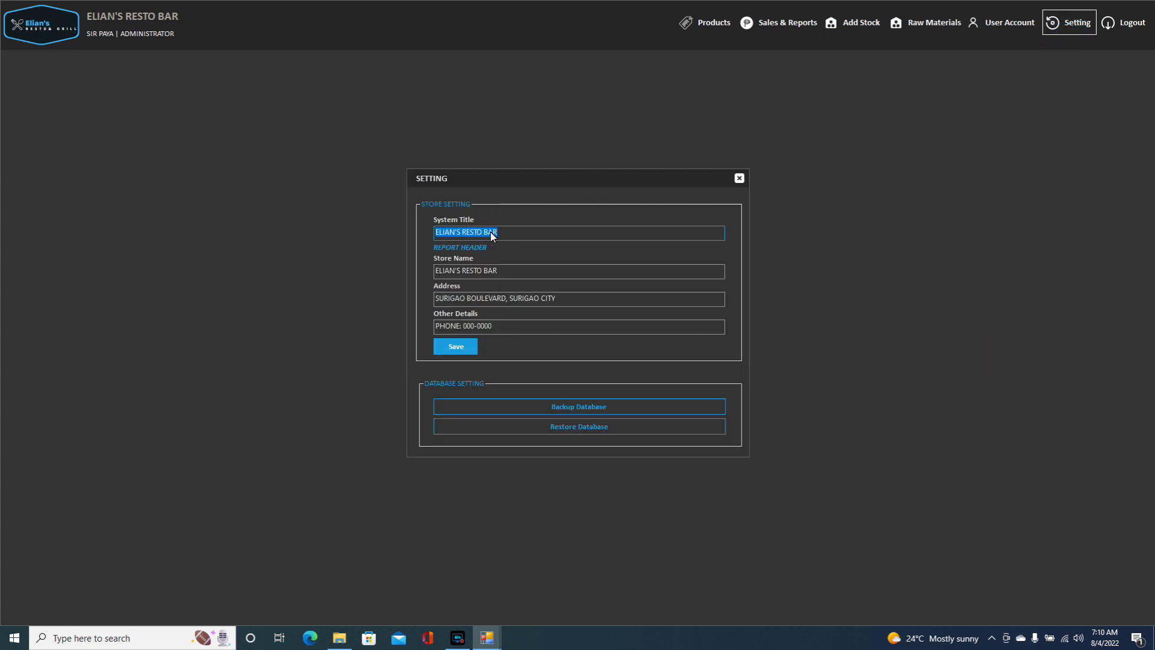
{"action": "left_click", "coordinate": [518, 233]}
{"action": "left_click", "coordinate": [503, 268]}
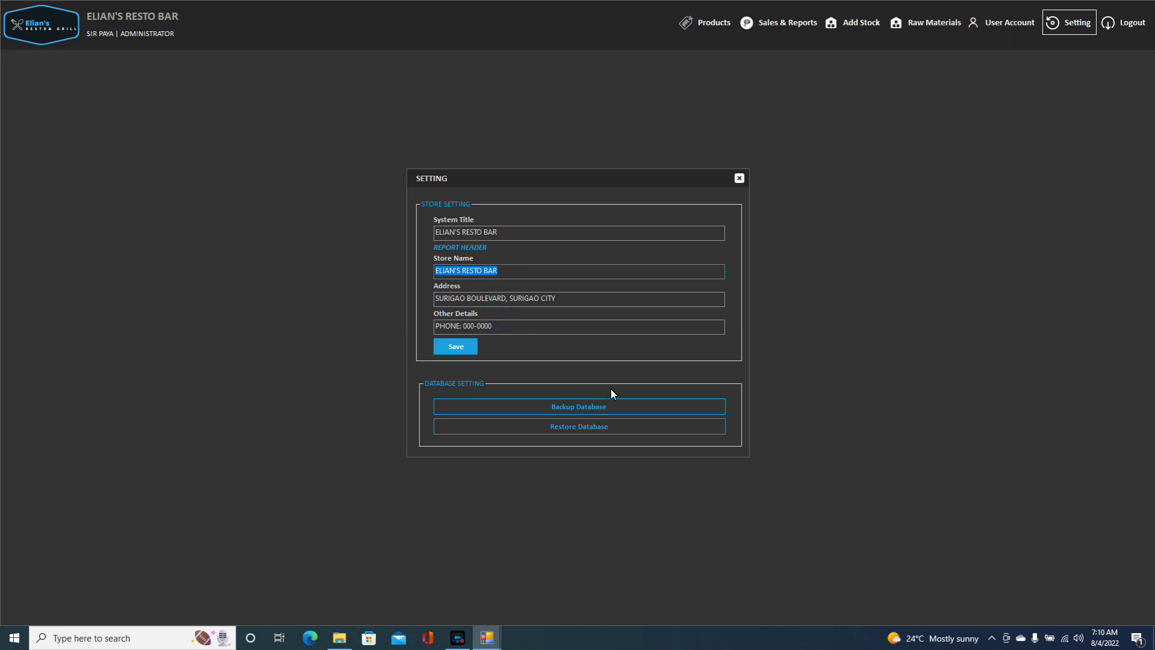
{"action": "left_click", "coordinate": [739, 179]}
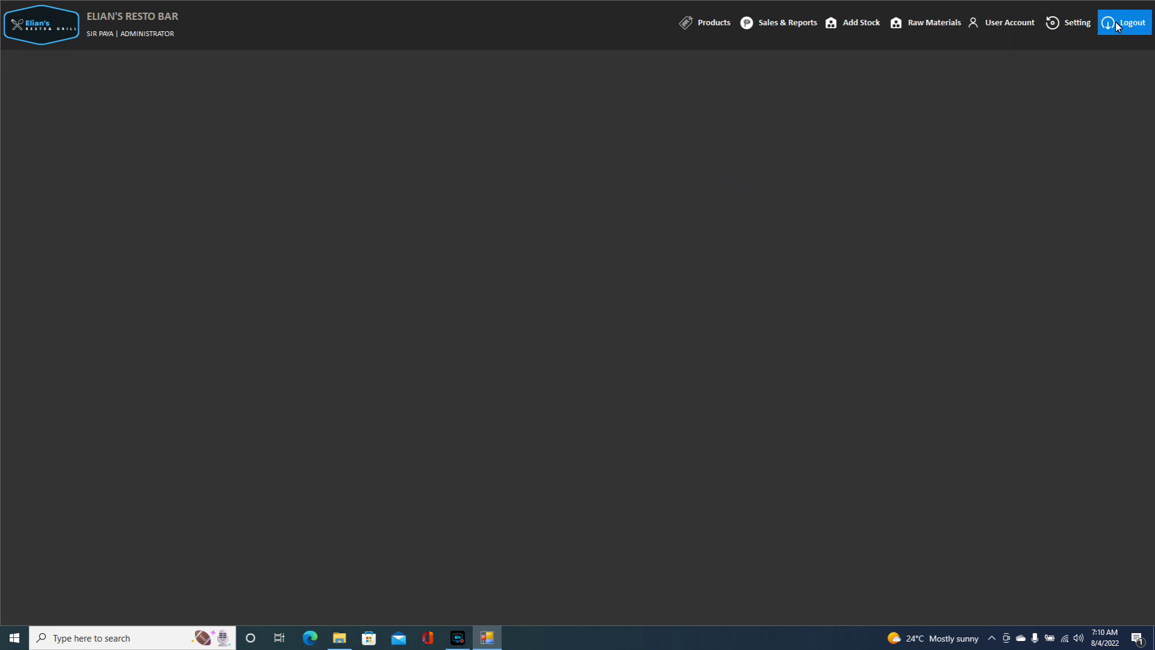